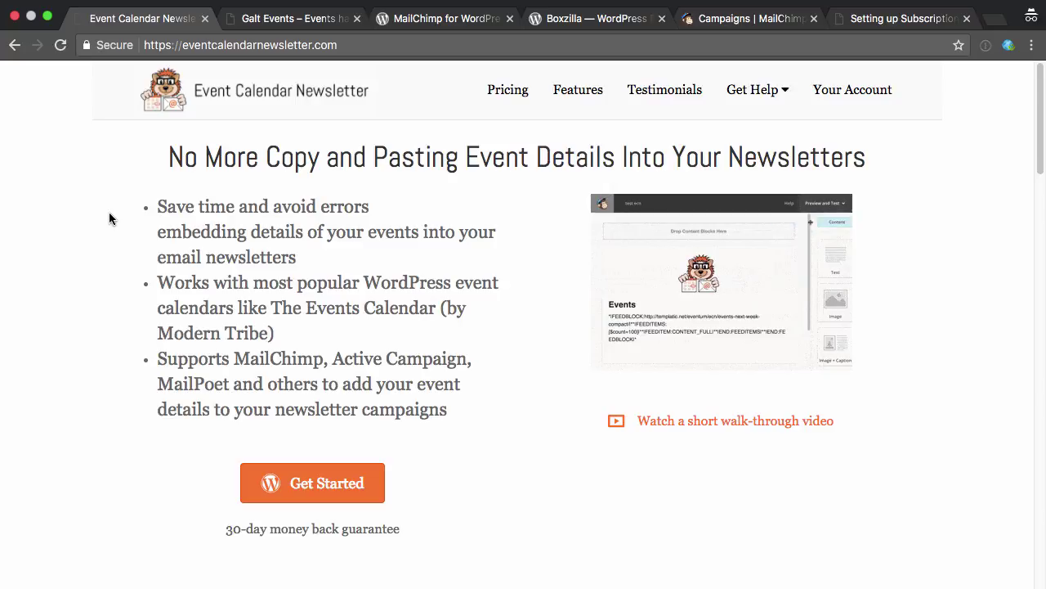
Switch to the Galt Events site and place the cursor in the Weekly Event Reminders form's First Name field.
key(ctrl+Tab)
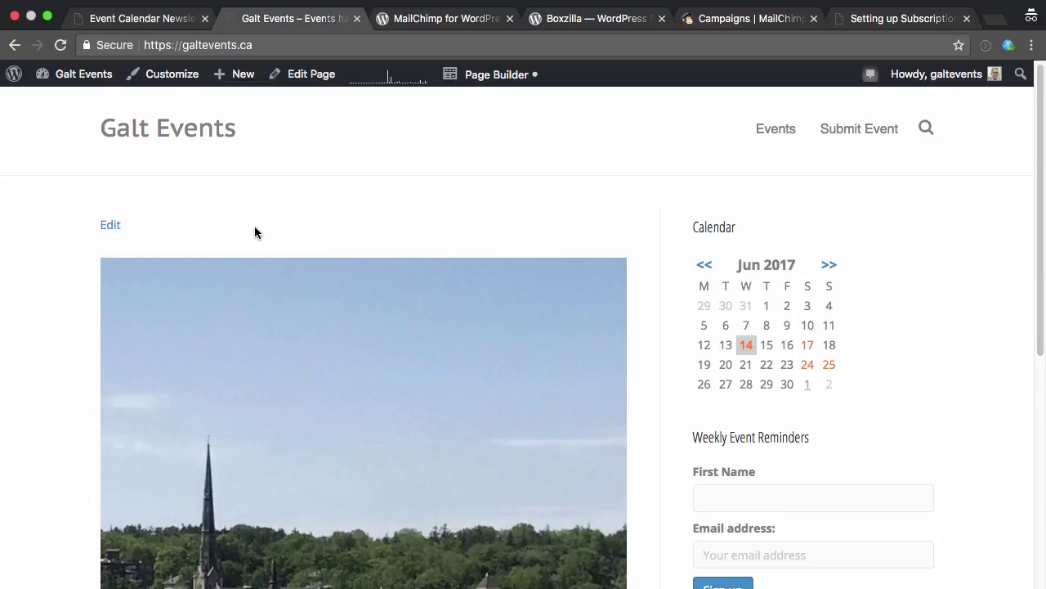
scroll(254, 226, down, 1)
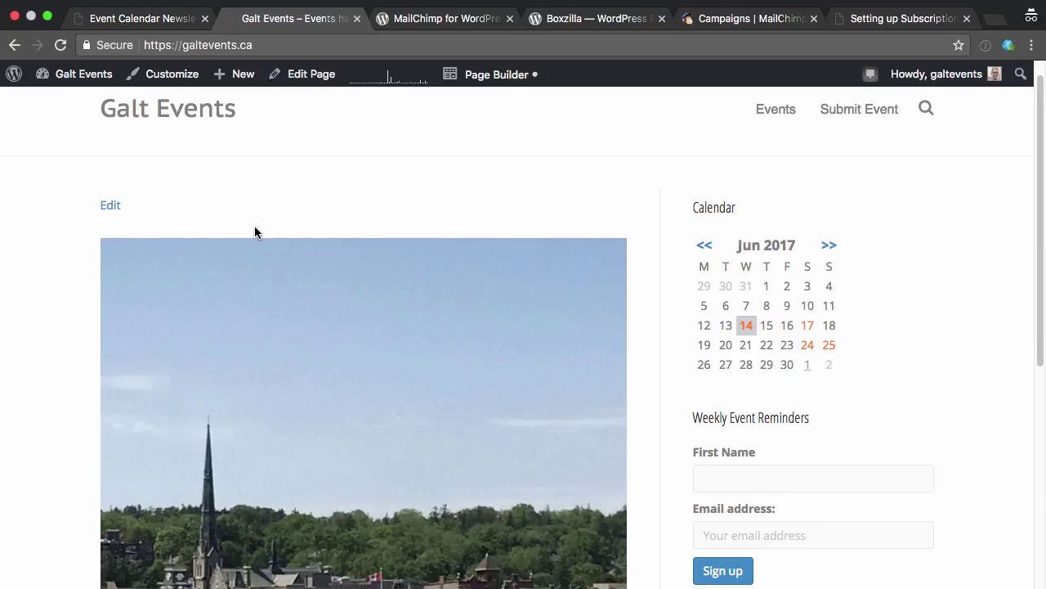
scroll(255, 229, down, 2)
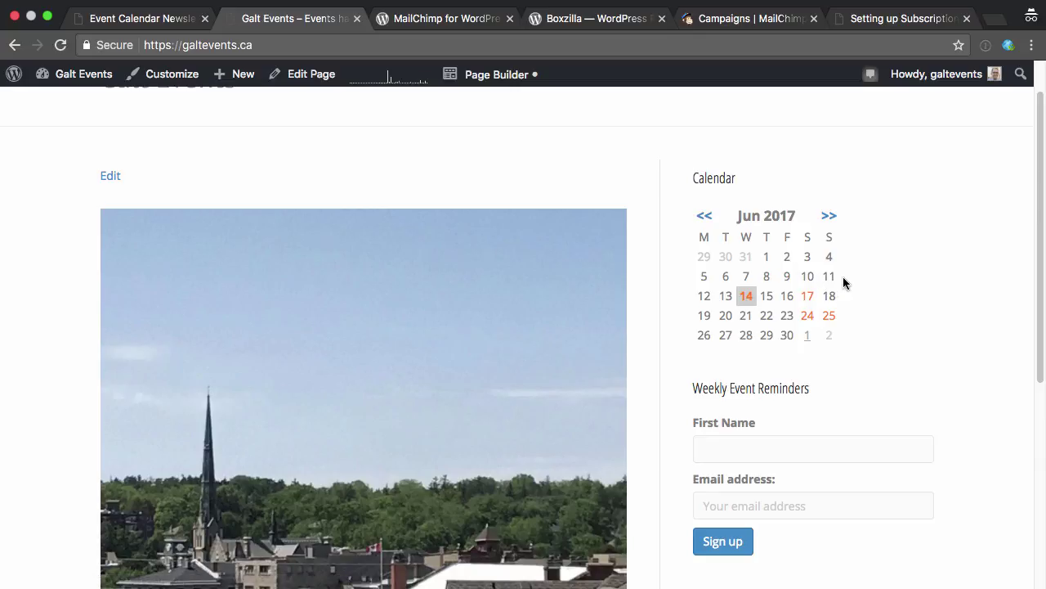
scroll(843, 276, down, 2)
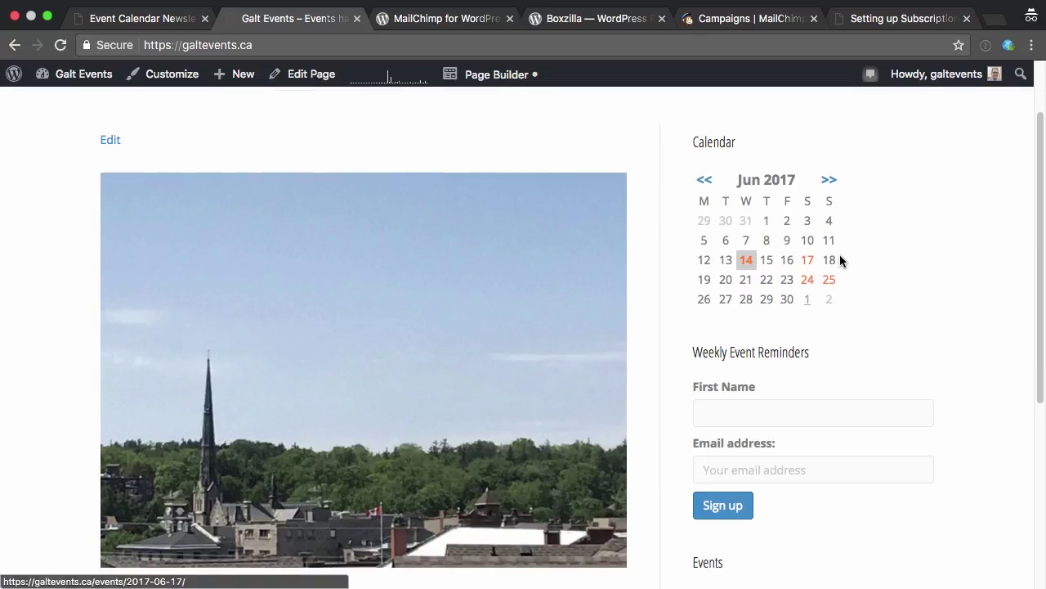
scroll(864, 264, down, 5)
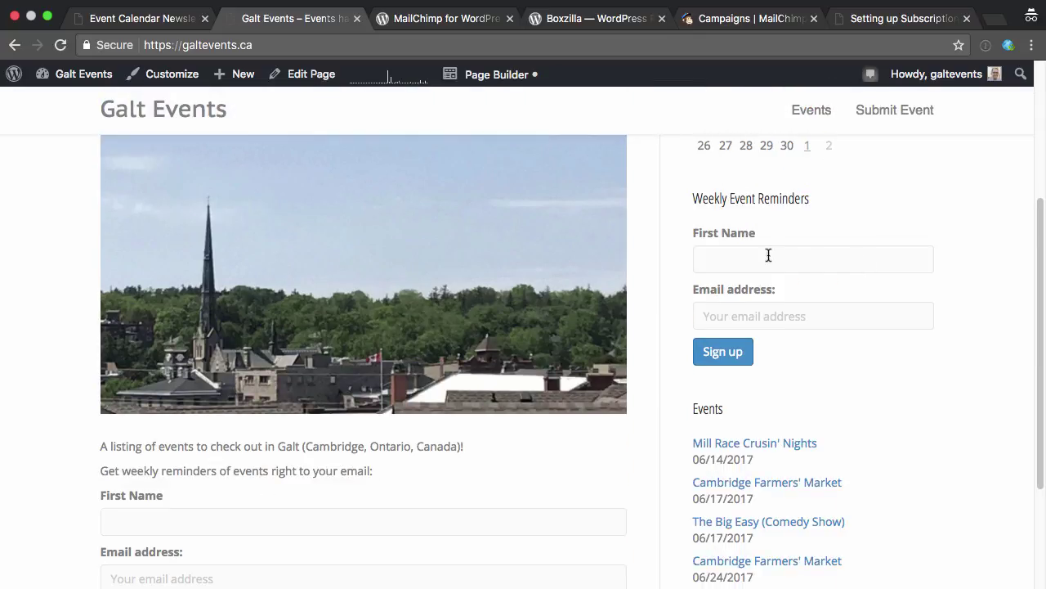
click(724, 257)
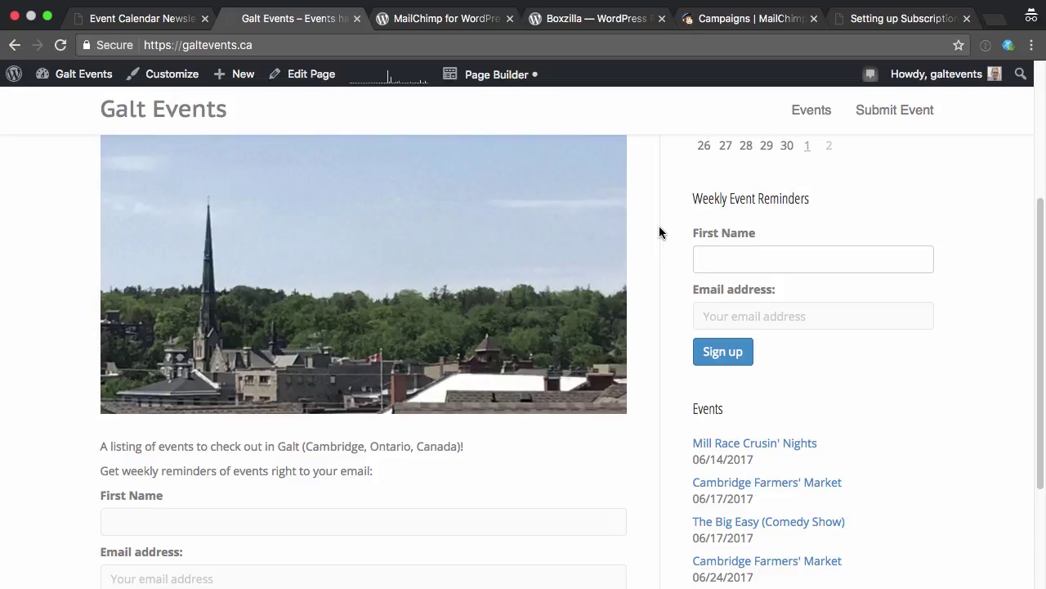
click(434, 20)
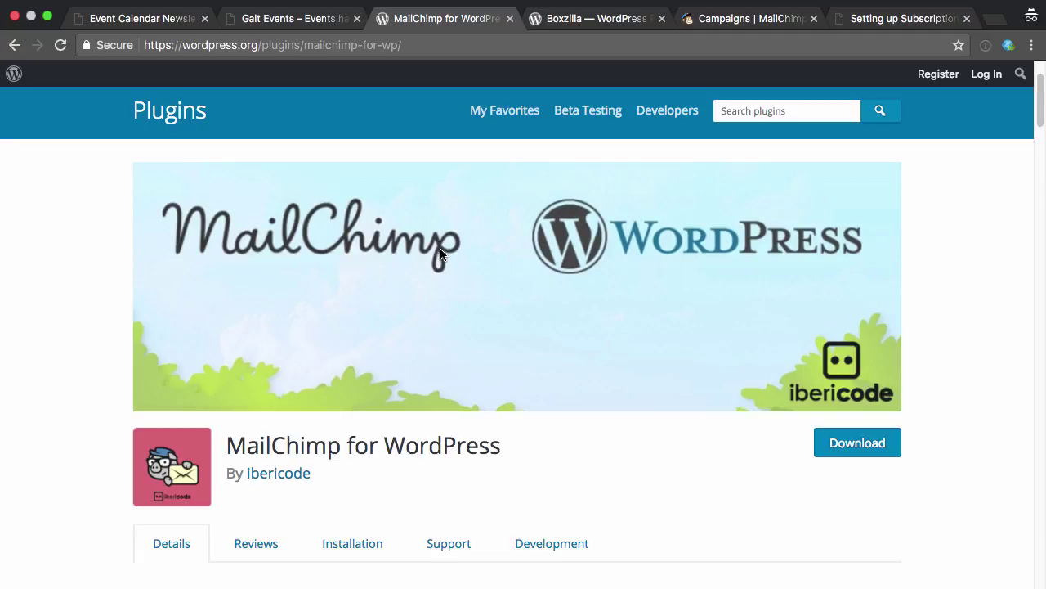
click(564, 21)
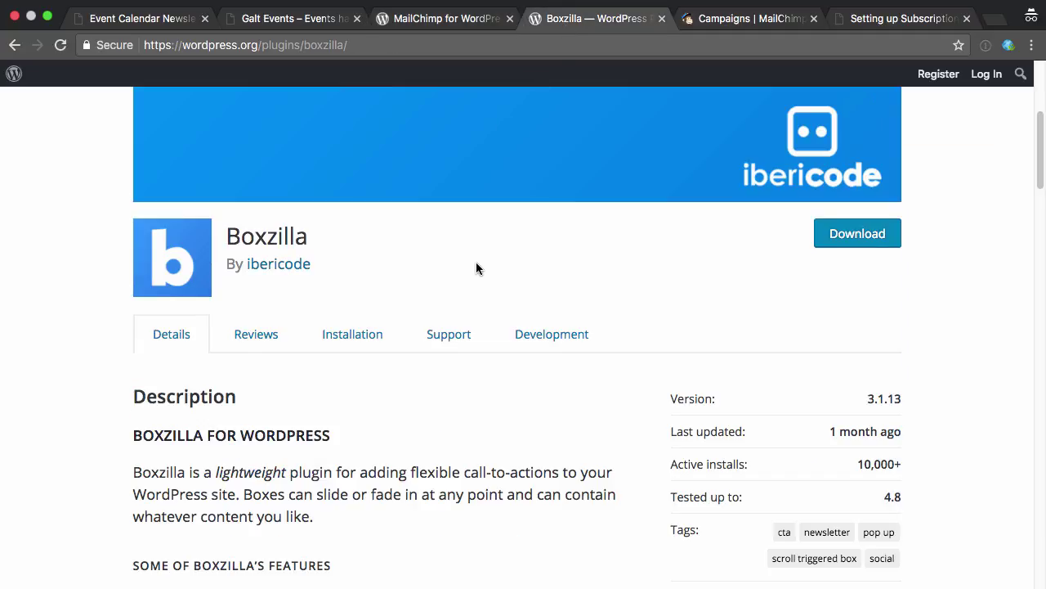
click(309, 20)
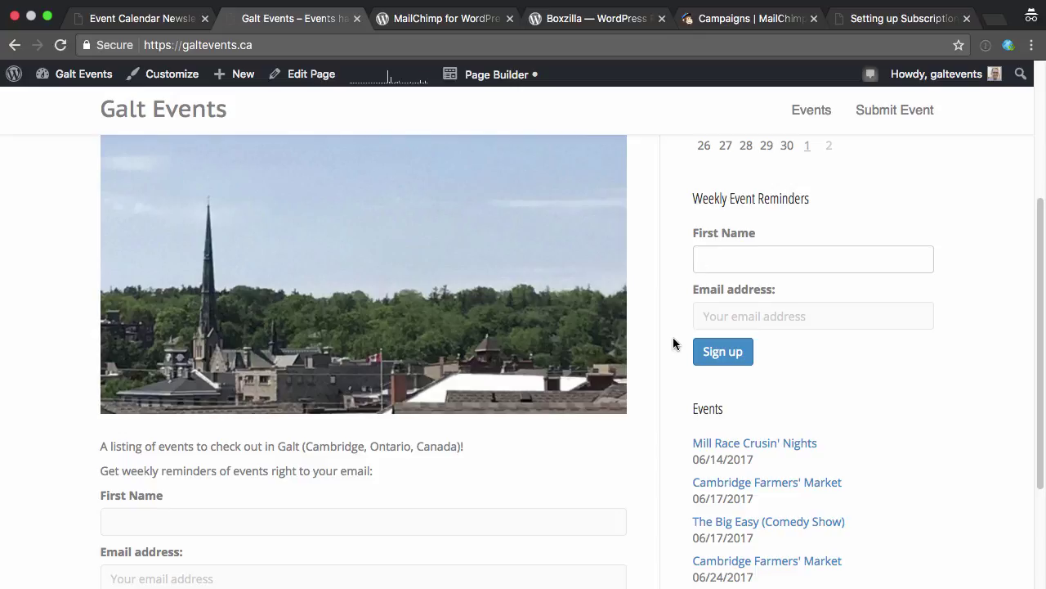
scroll(673, 337, down, 1)
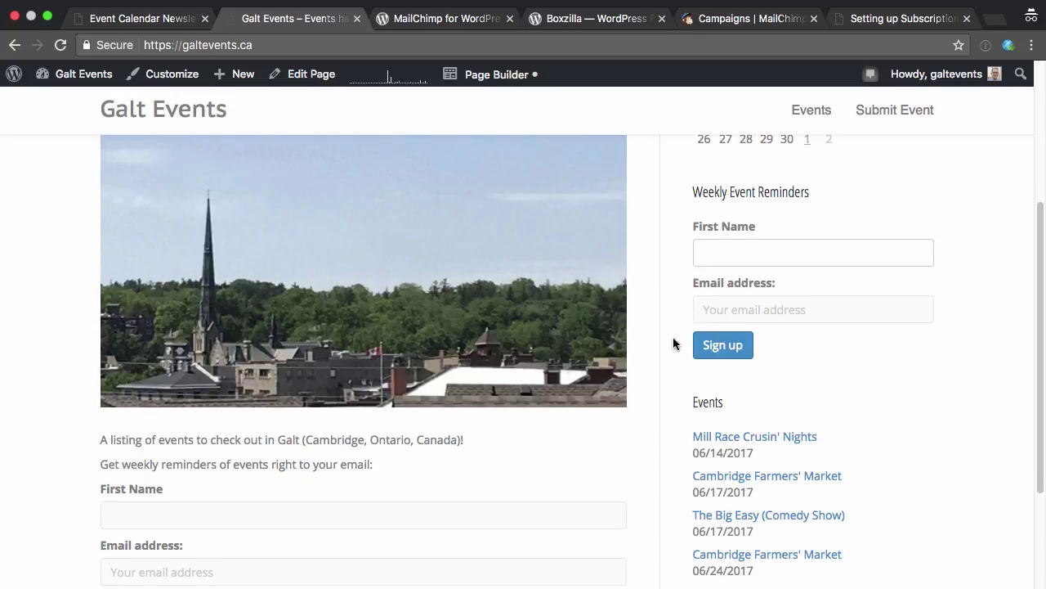
scroll(673, 344, up, 3)
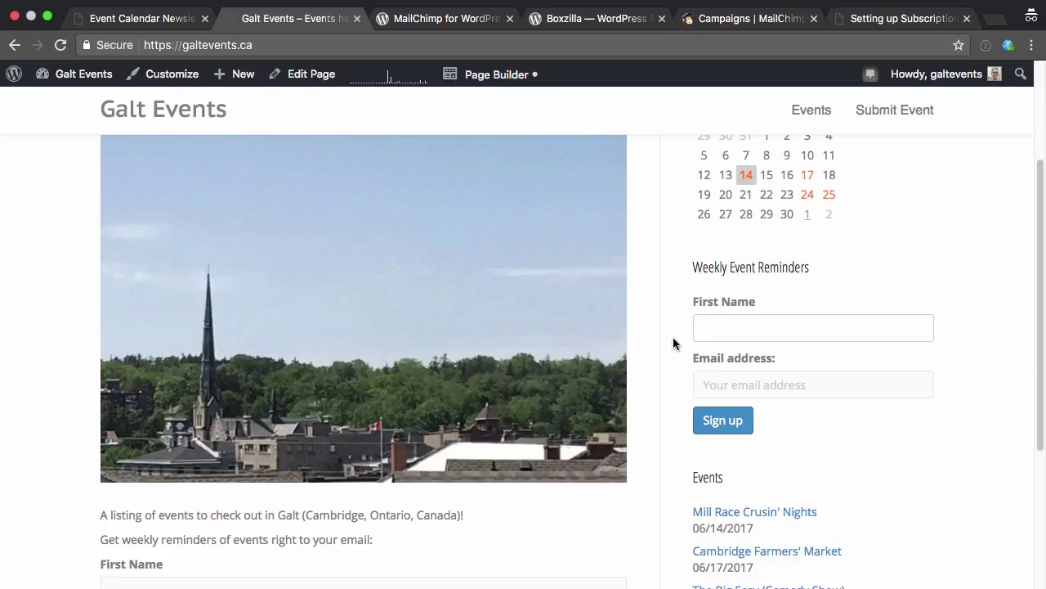
scroll(673, 343, up, 4)
Upload the Event Calendar Newsletter Pro 2.9.20 plugin zip through Plugins > Add New and activate it.
click(83, 75)
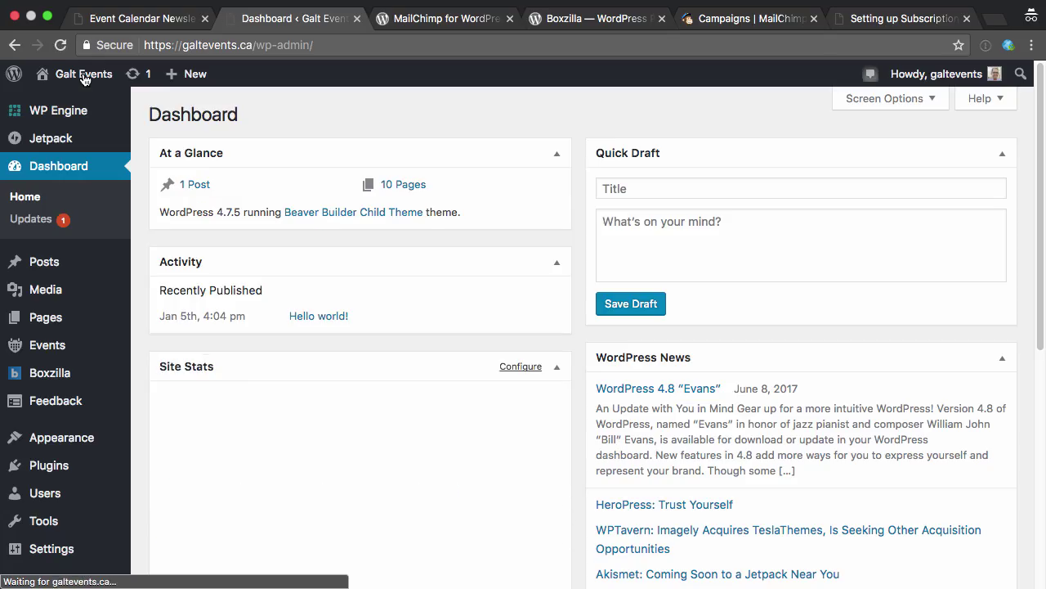
mouse_move(52, 472)
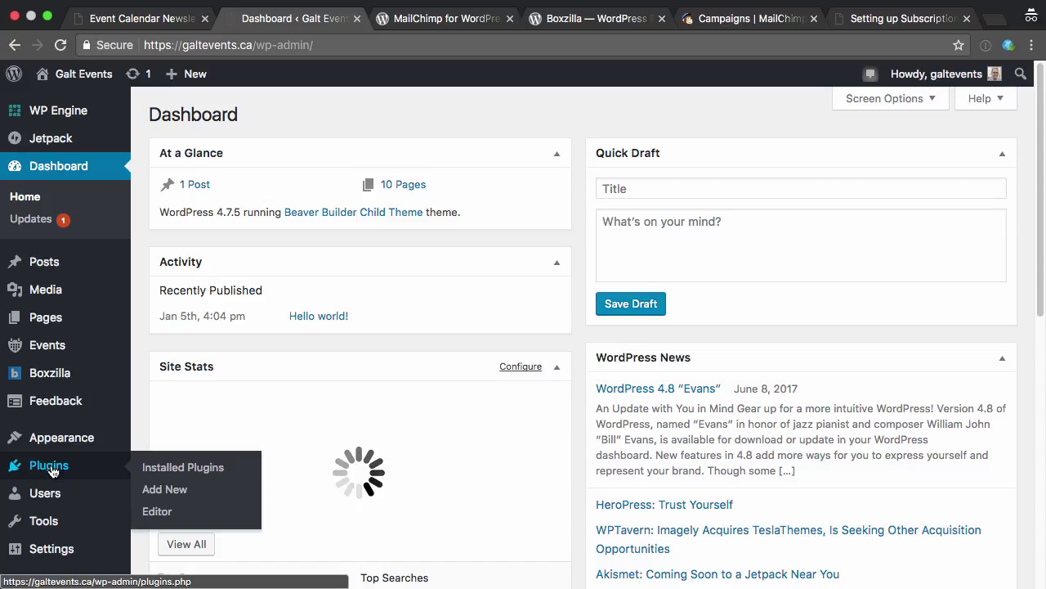
click(178, 494)
click(314, 120)
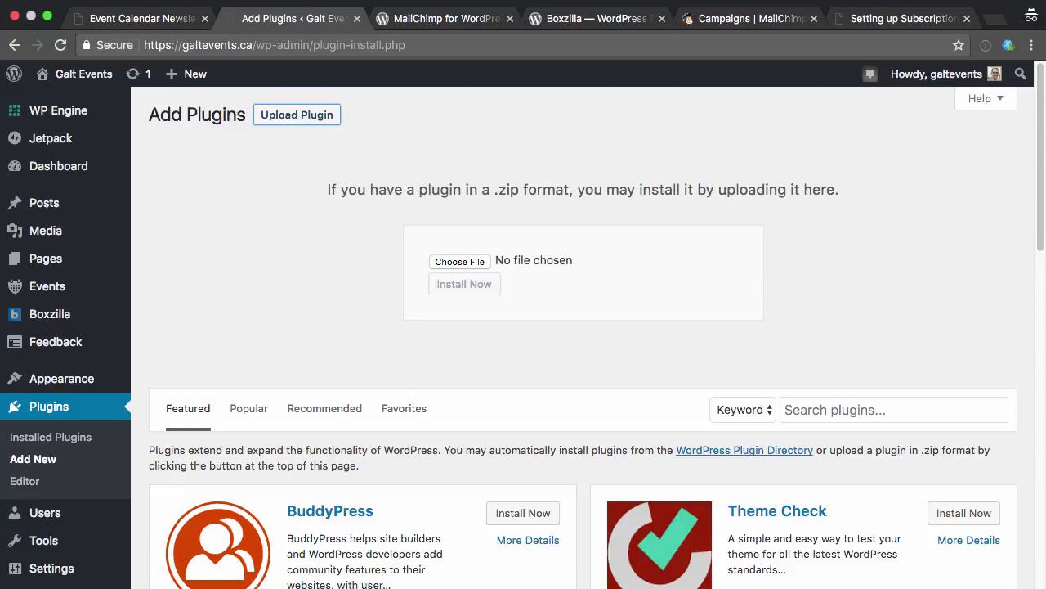
drag(1043, 344, 676, 291)
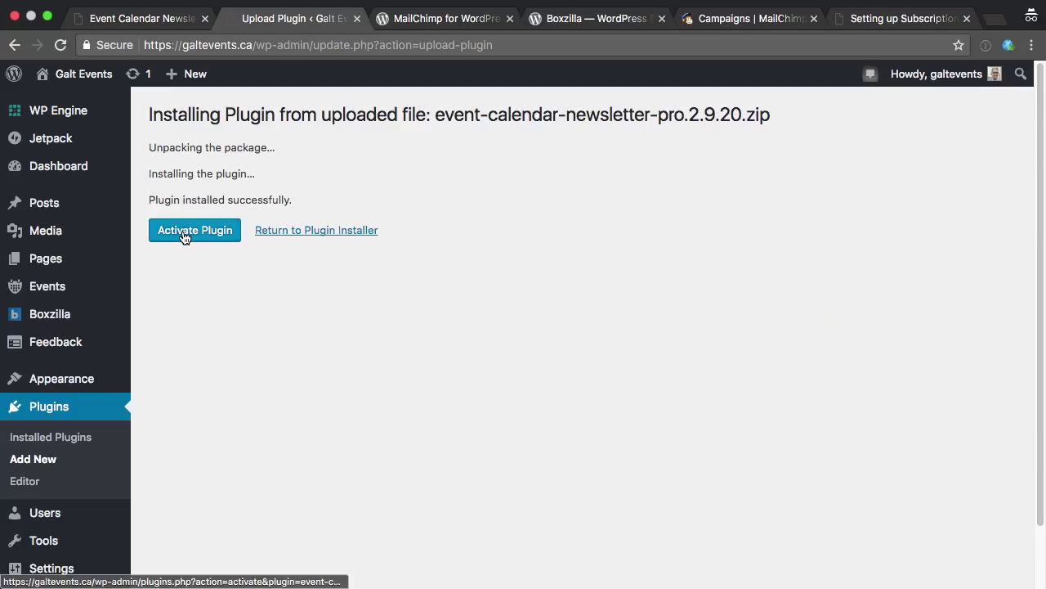
click(183, 234)
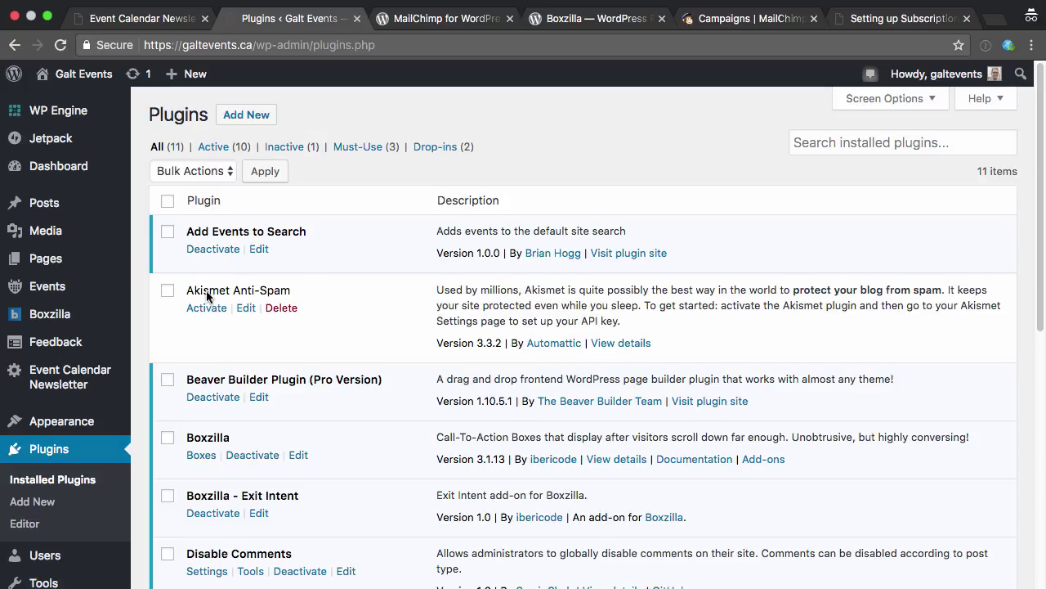
Keep Events Manager as the event calendar and limit Future Events to Use to 10 days.
click(65, 378)
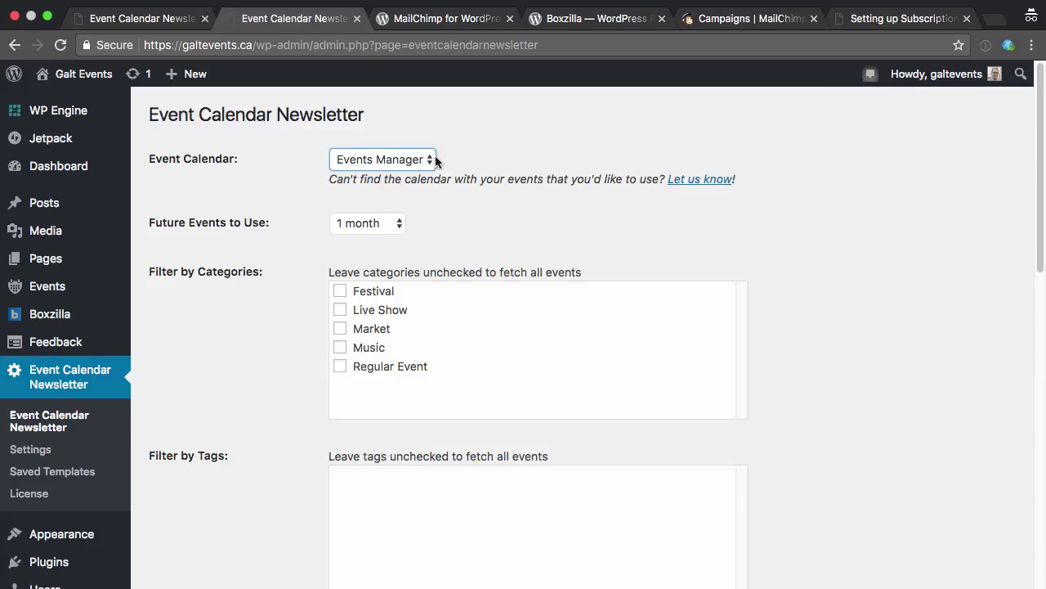
click(421, 158)
click(421, 159)
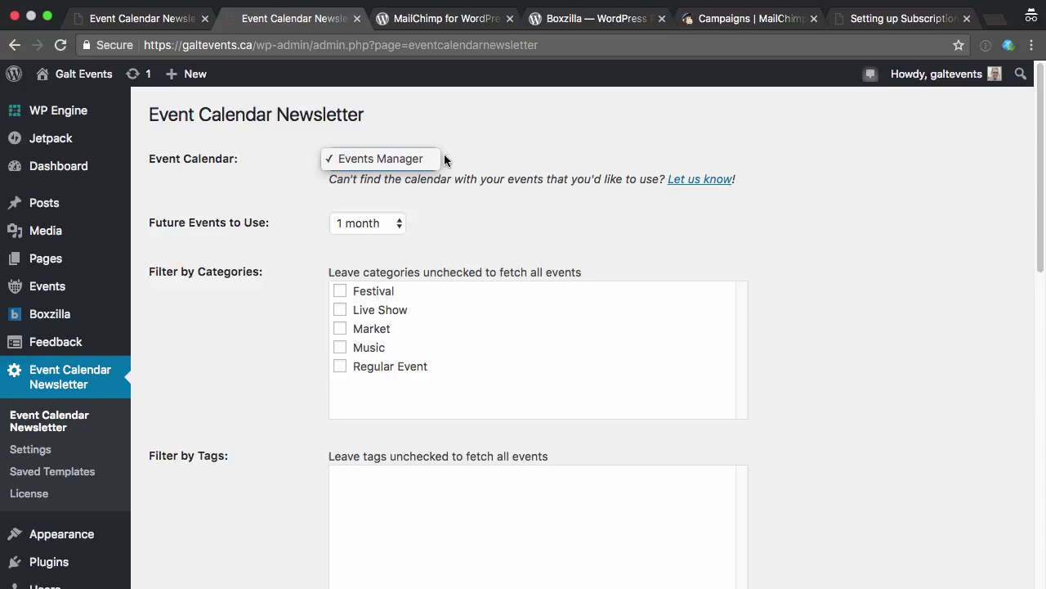
click(458, 161)
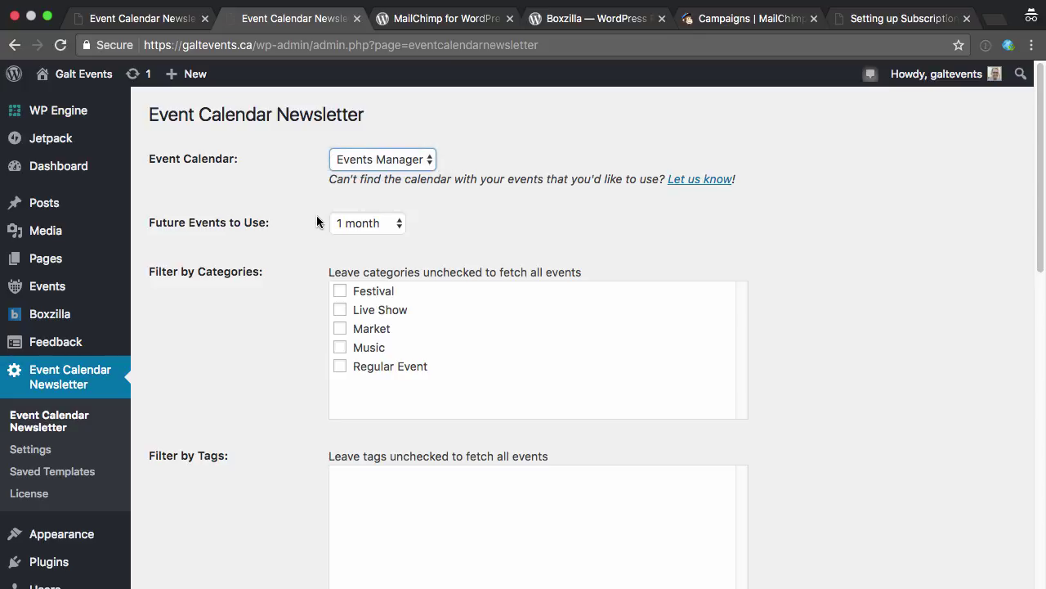
click(355, 225)
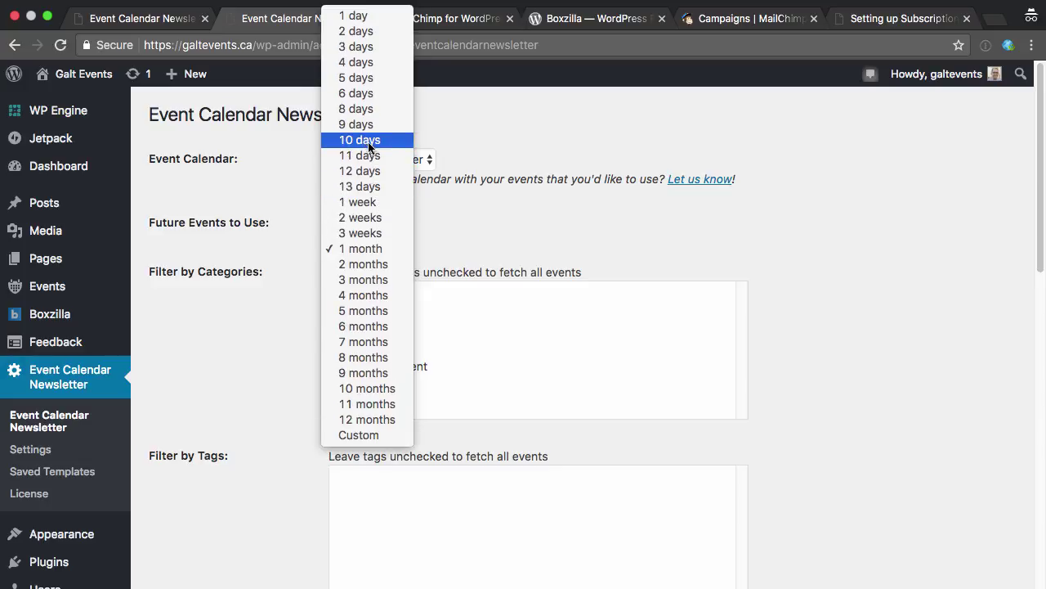
click(438, 223)
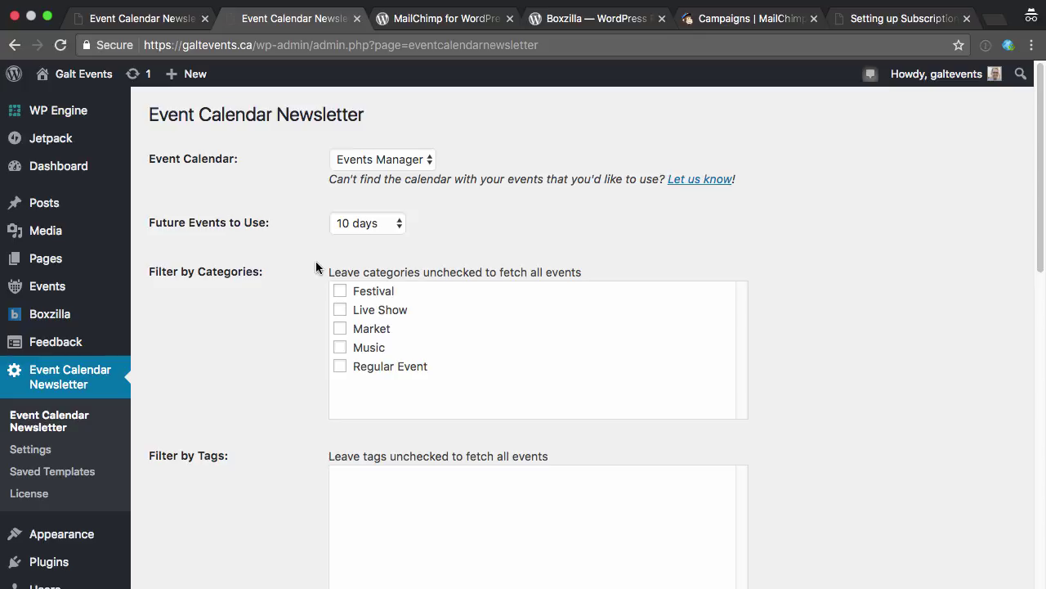
scroll(315, 264, down, 1)
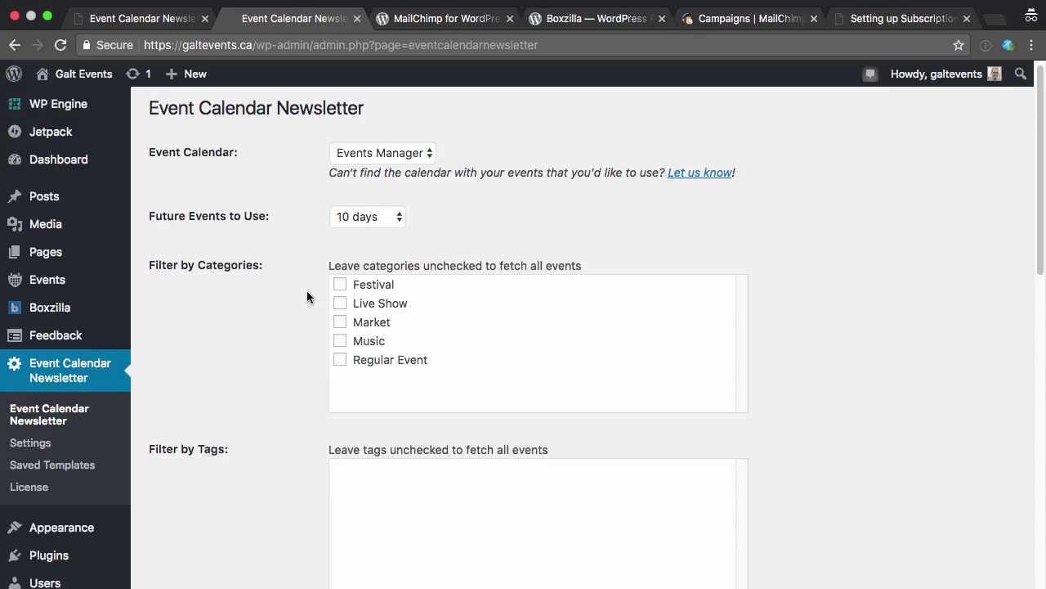
Set the newsletter to group events by day.
scroll(307, 296, down, 10)
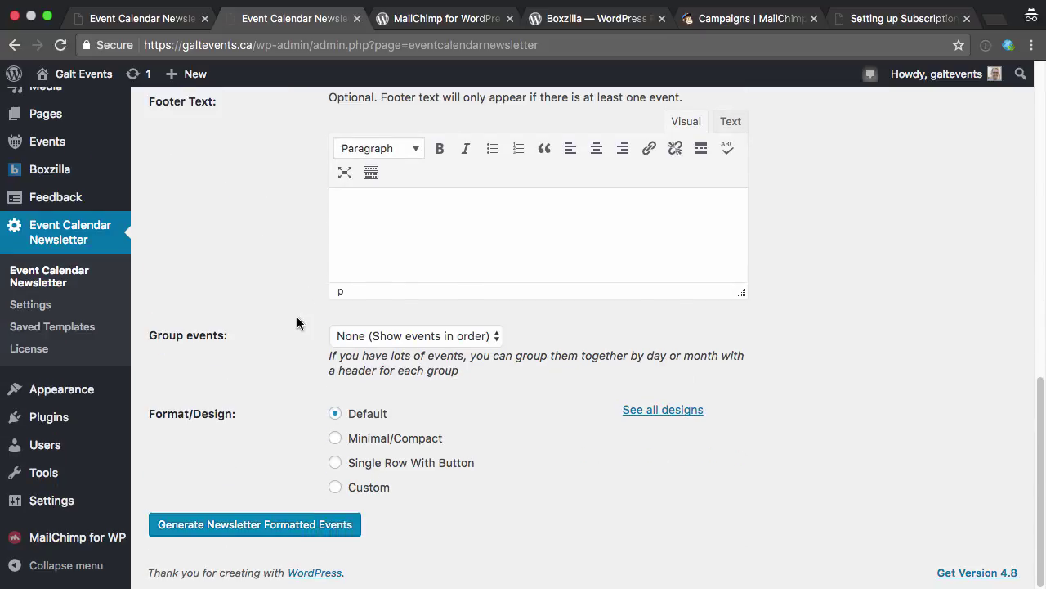
click(396, 335)
click(306, 365)
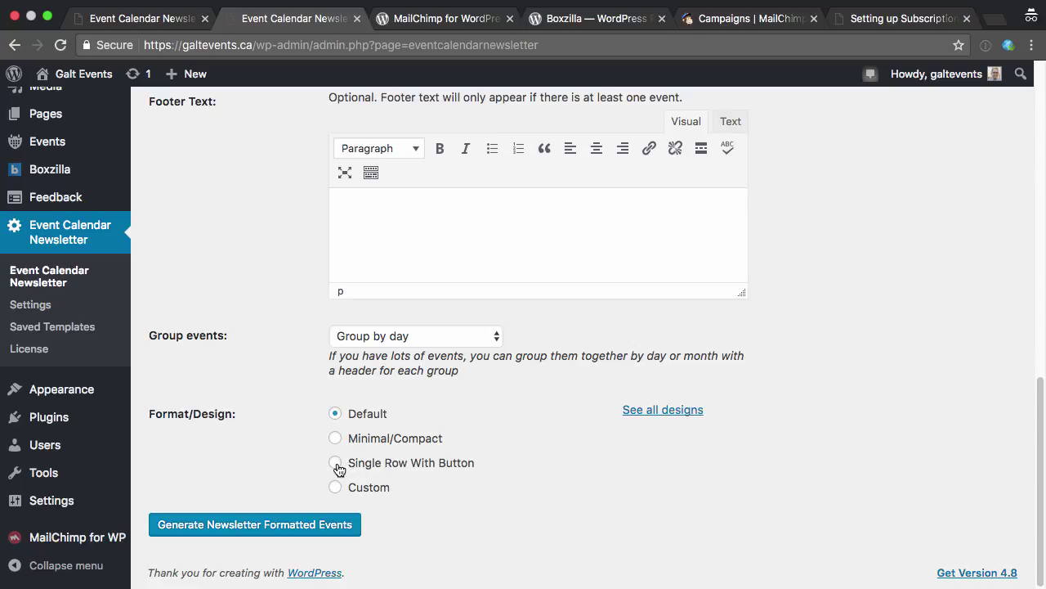
Browse the Custom layout's insertable event tags, then set the format/design back to Default.
click(336, 487)
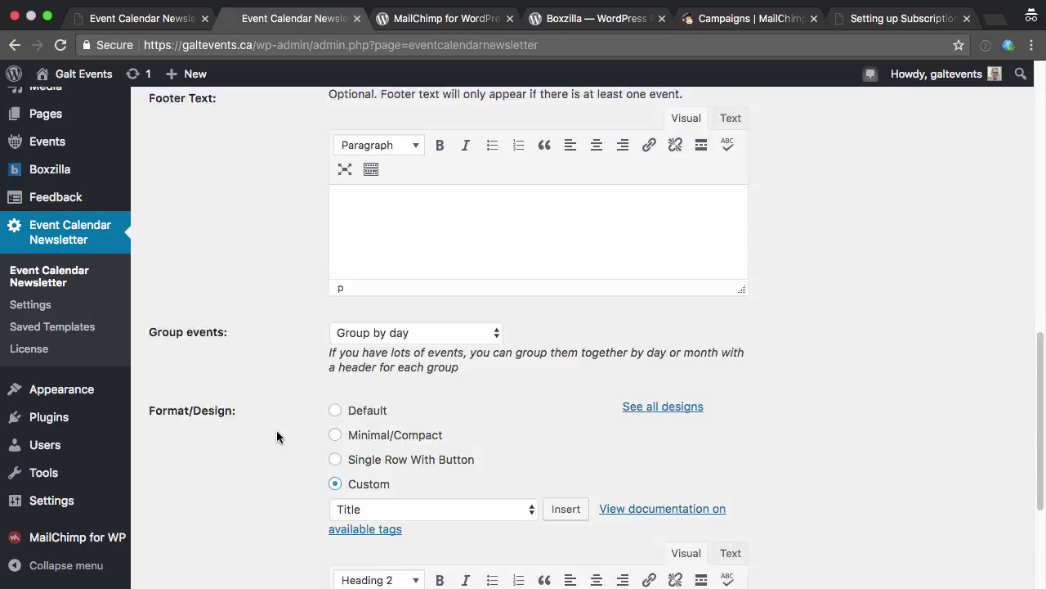
scroll(276, 430, down, 3)
scroll(276, 431, down, 2)
click(425, 321)
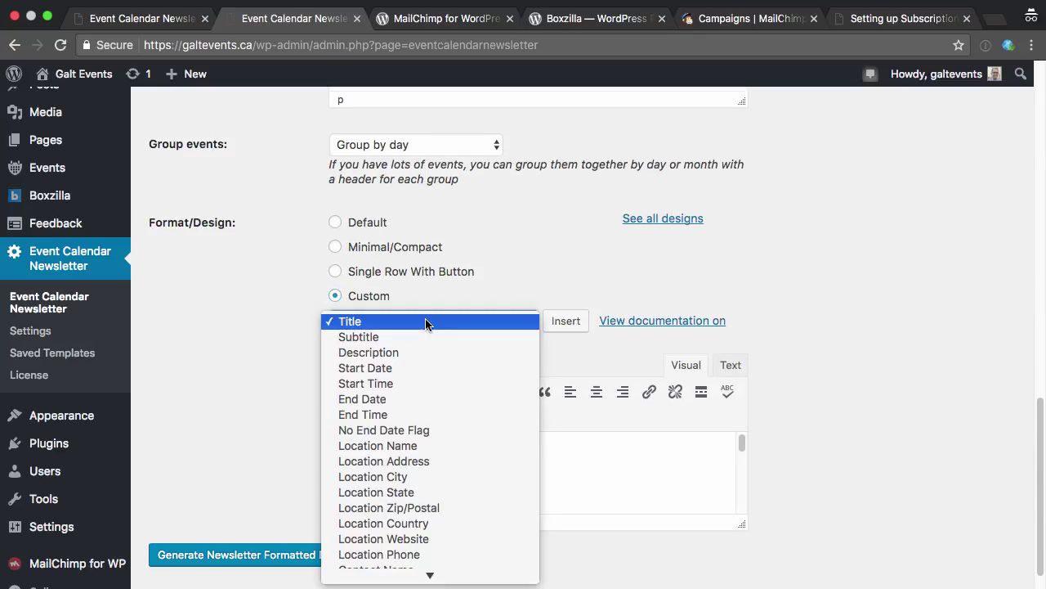
scroll(415, 451, down, 1)
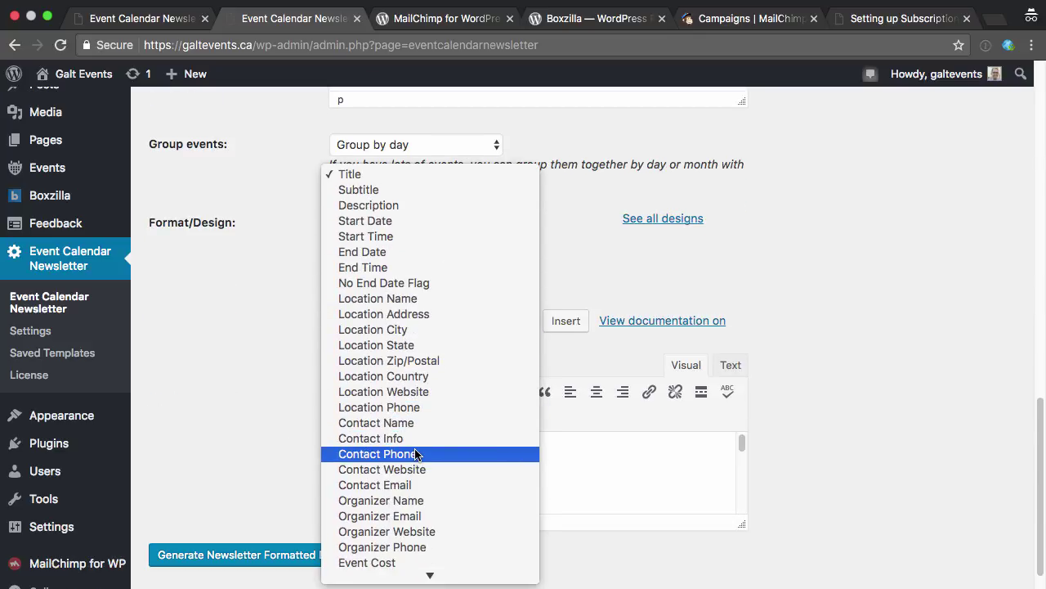
scroll(414, 450, down, 3)
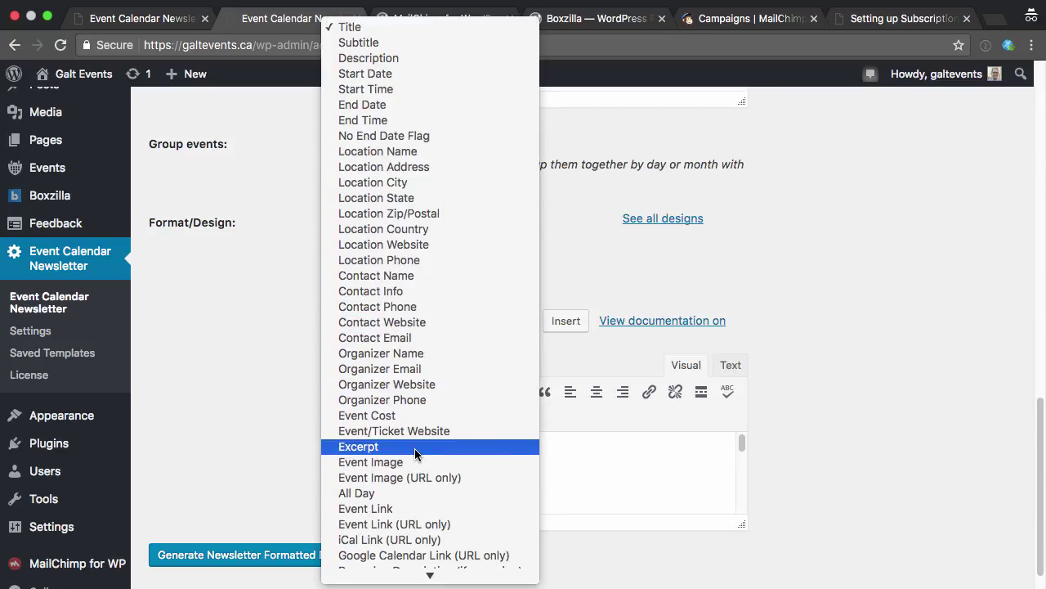
click(229, 392)
click(335, 222)
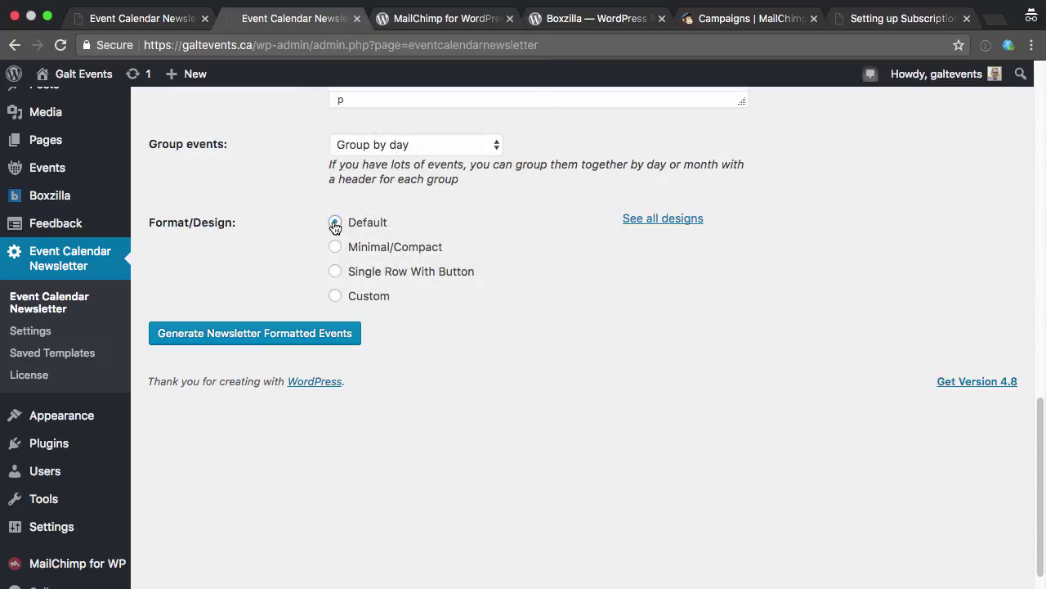
Generate the formatted events and review the listing under June 14 and June 17, 2017.
click(276, 335)
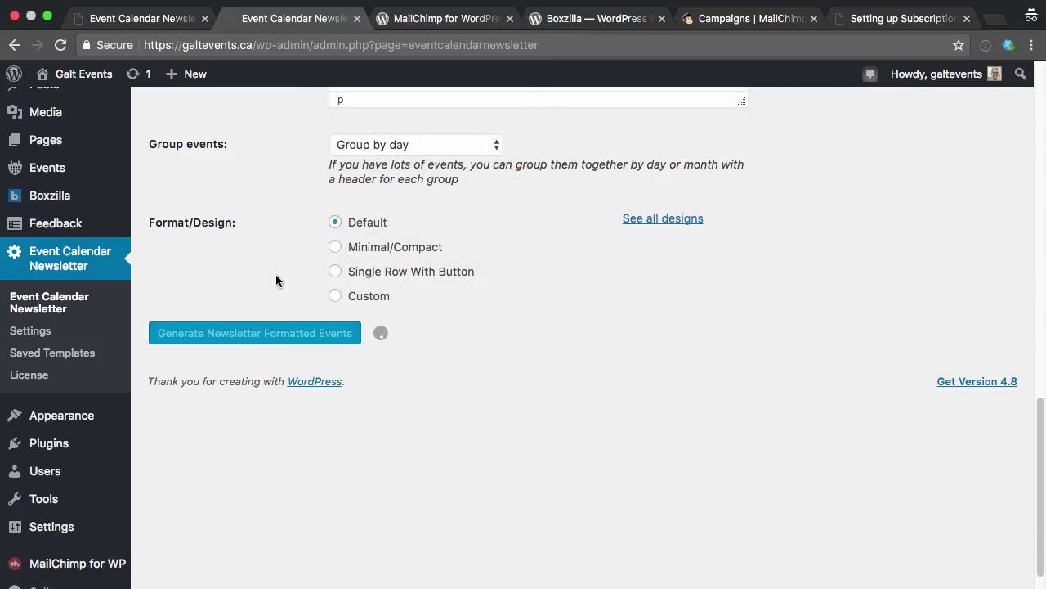
scroll(275, 281, down, 5)
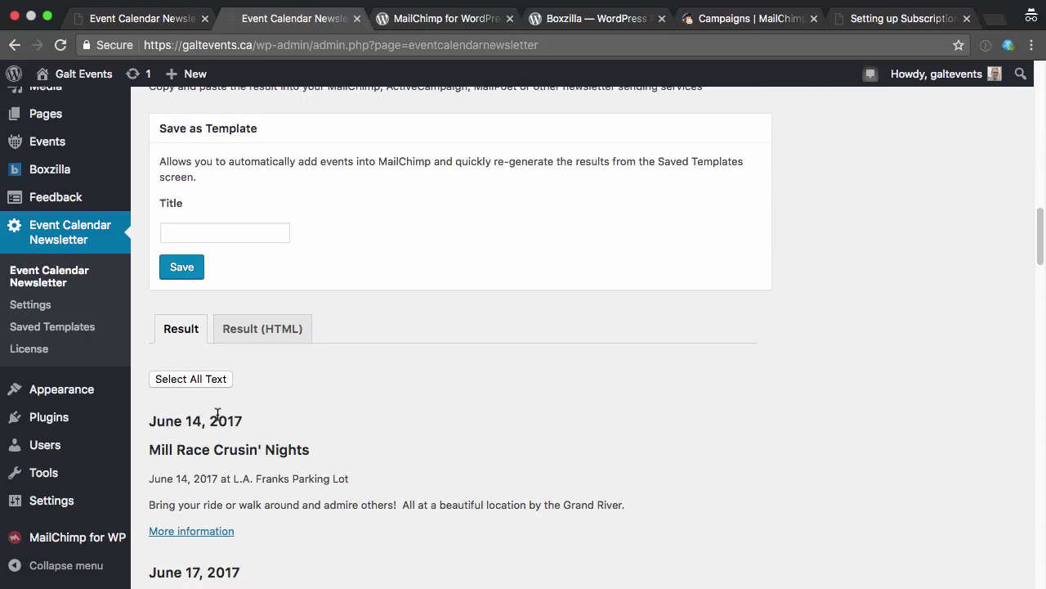
scroll(236, 433, down, 1)
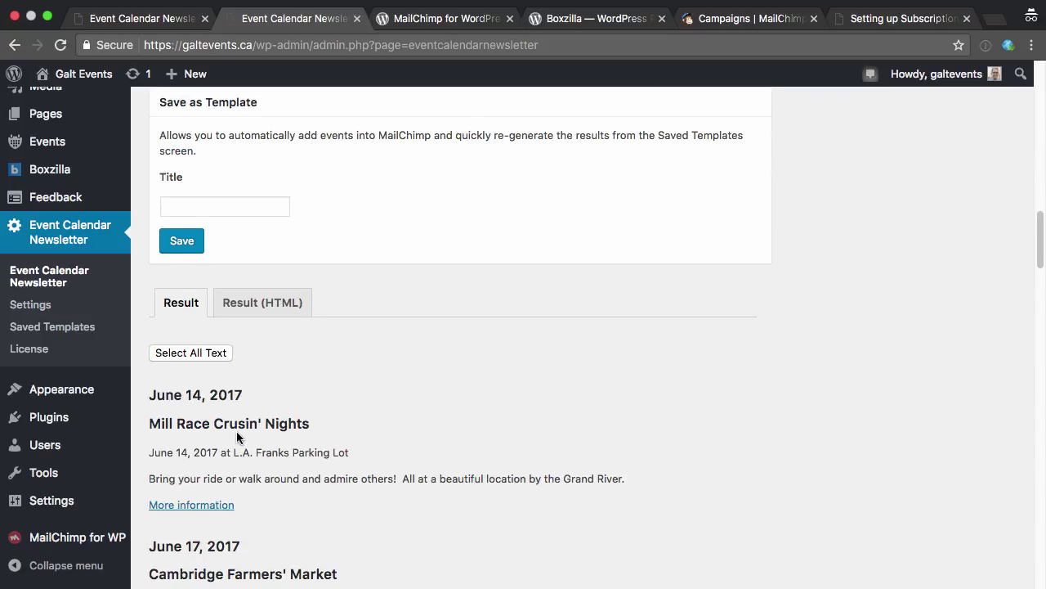
scroll(236, 435, down, 4)
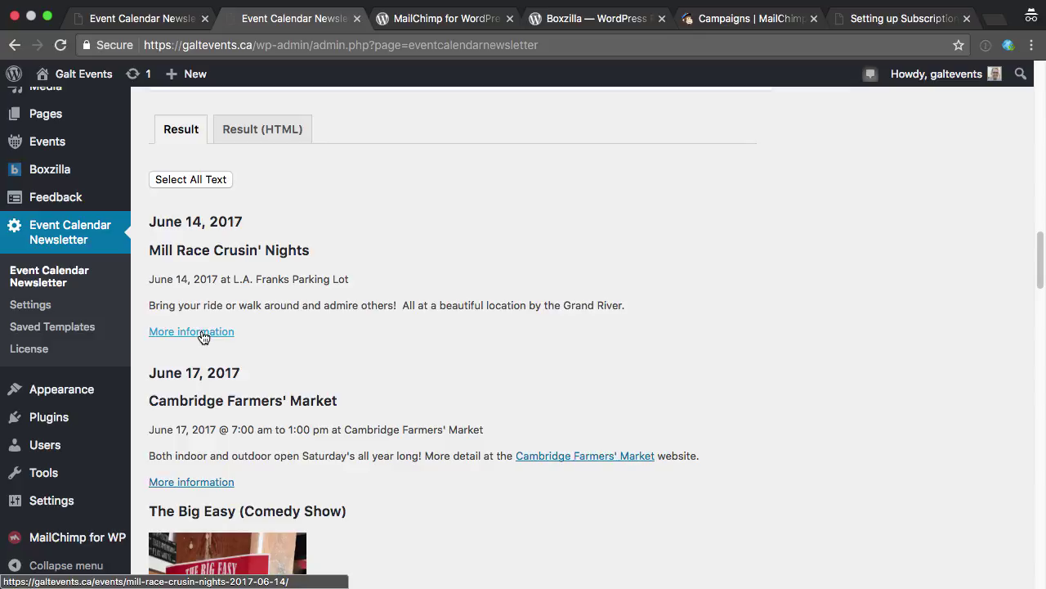
scroll(310, 374, down, 1)
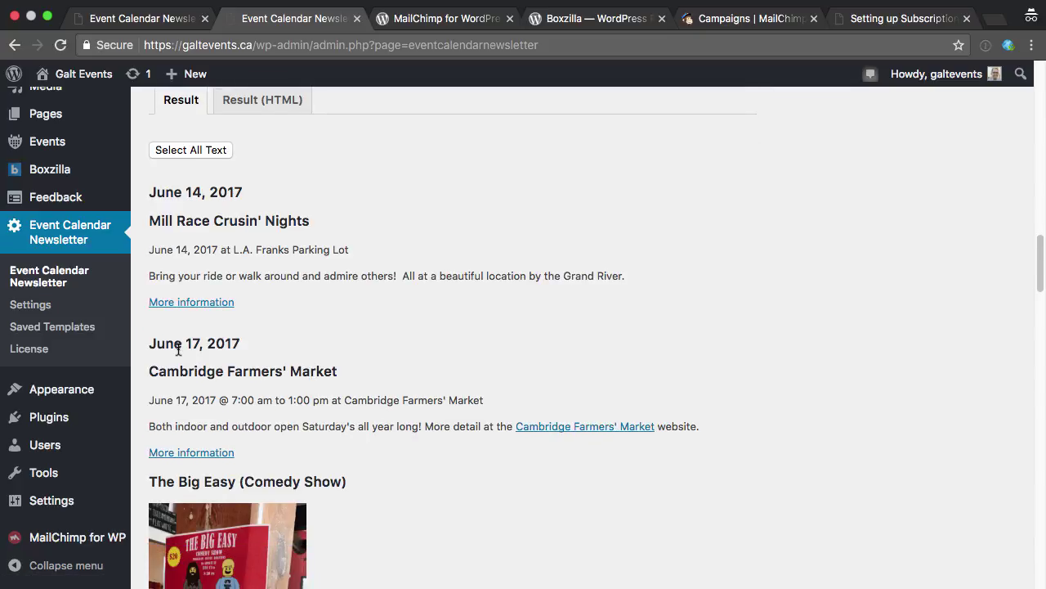
scroll(272, 373, down, 1)
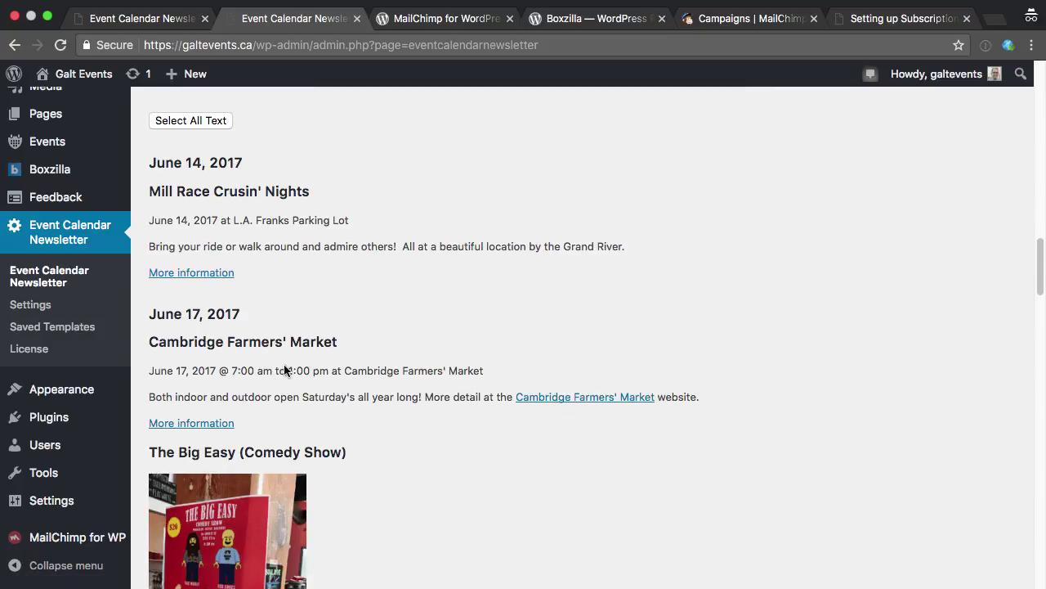
scroll(353, 455, down, 5)
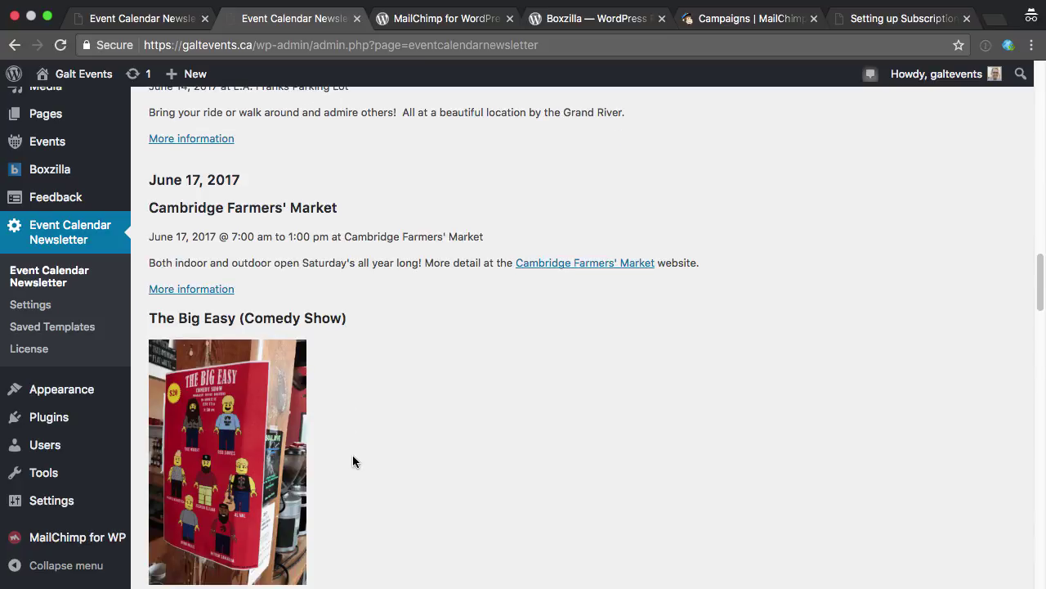
scroll(352, 461, down, 1)
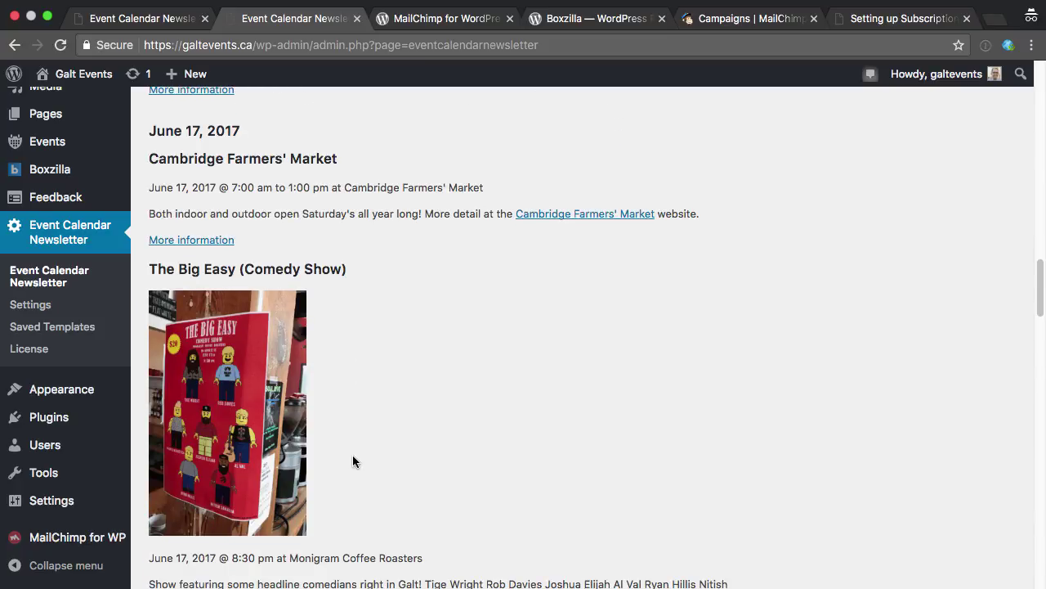
Save the generated listing as a template with the title 'Events next 10 days'.
scroll(352, 462, up, 15)
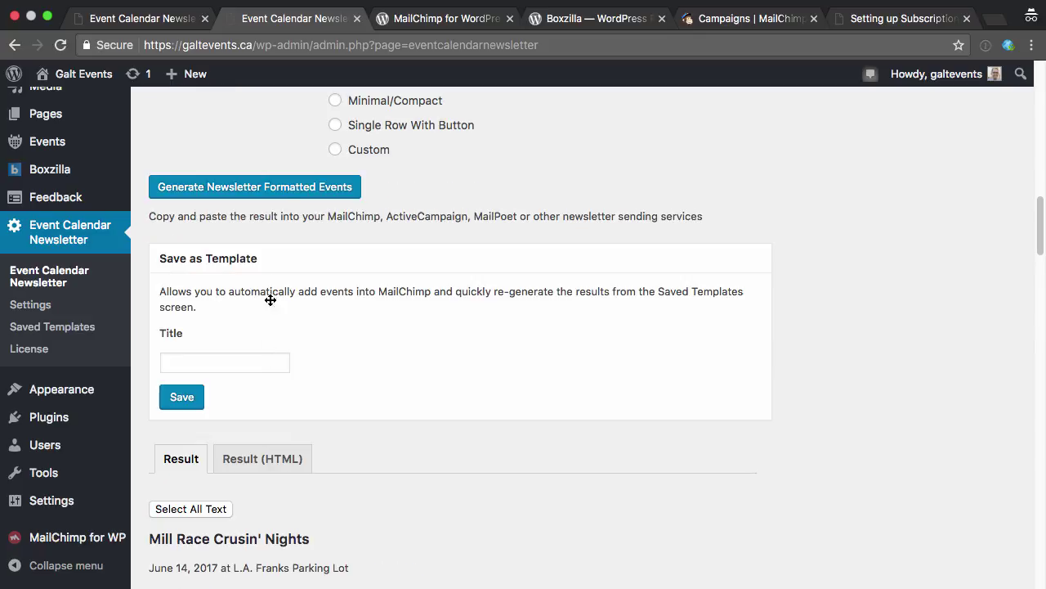
click(208, 364)
text(Events next 10 days)
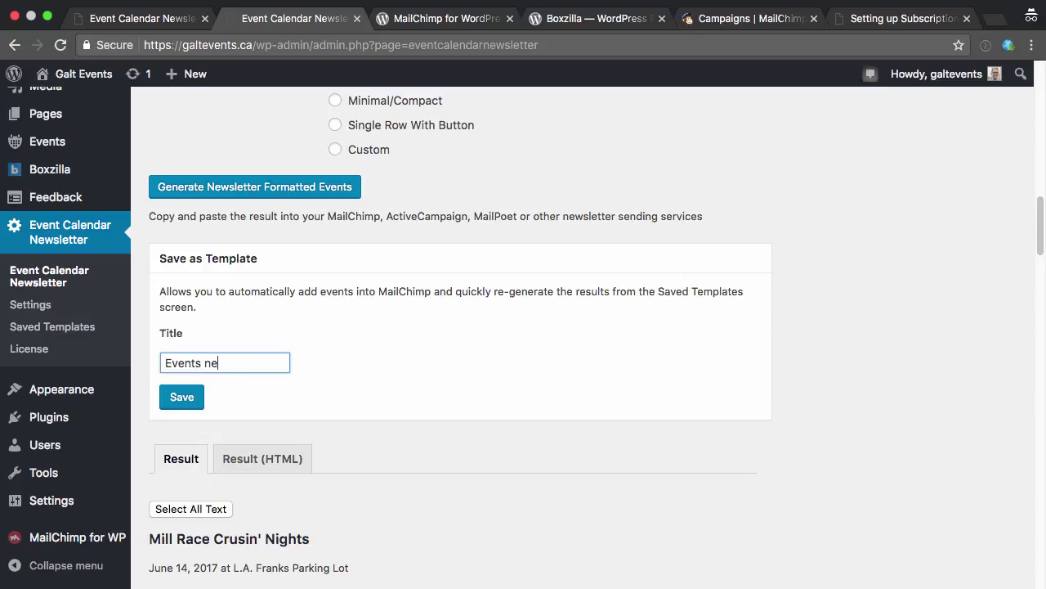
click(177, 396)
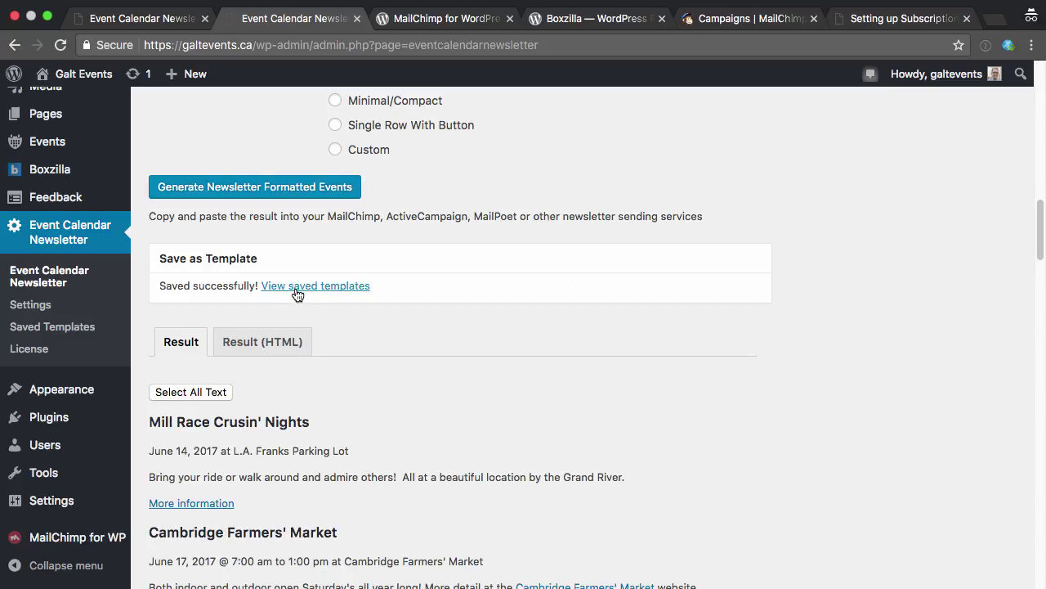
In Saved Templates, set the Events next 10 days Feed Event Date to Today's date.
click(297, 286)
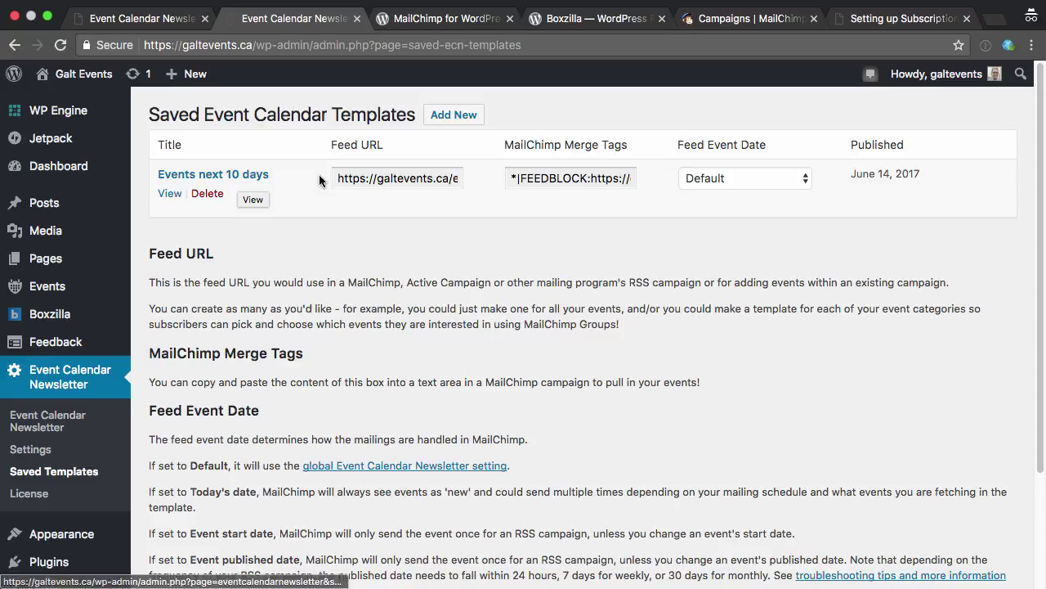
click(733, 180)
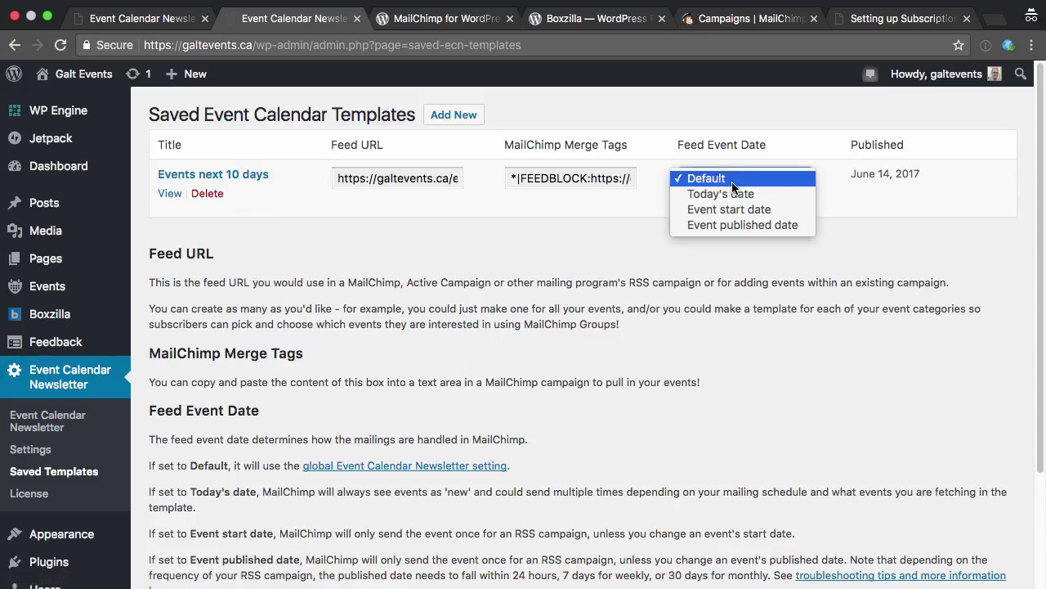
click(748, 195)
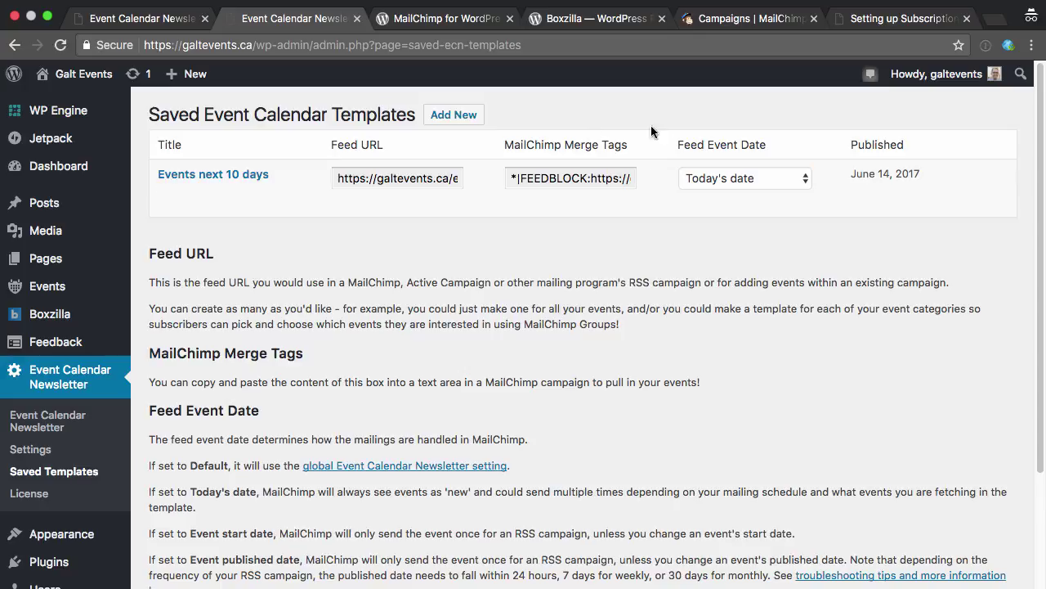
Create a Share blog updates RSS campaign named 'Weekly Event Reminders' for the Galt Events list.
click(730, 19)
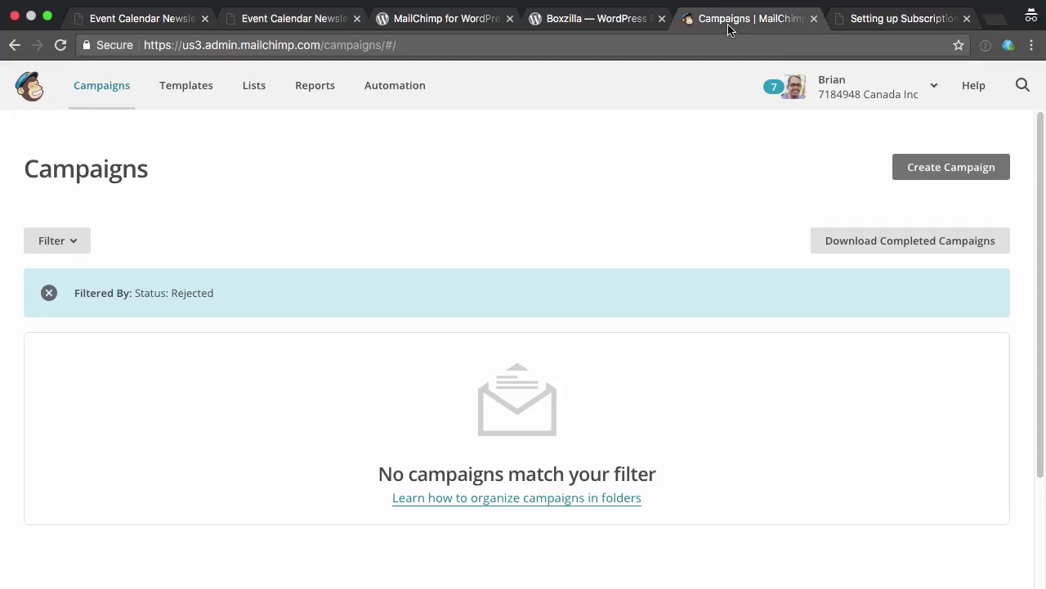
click(944, 172)
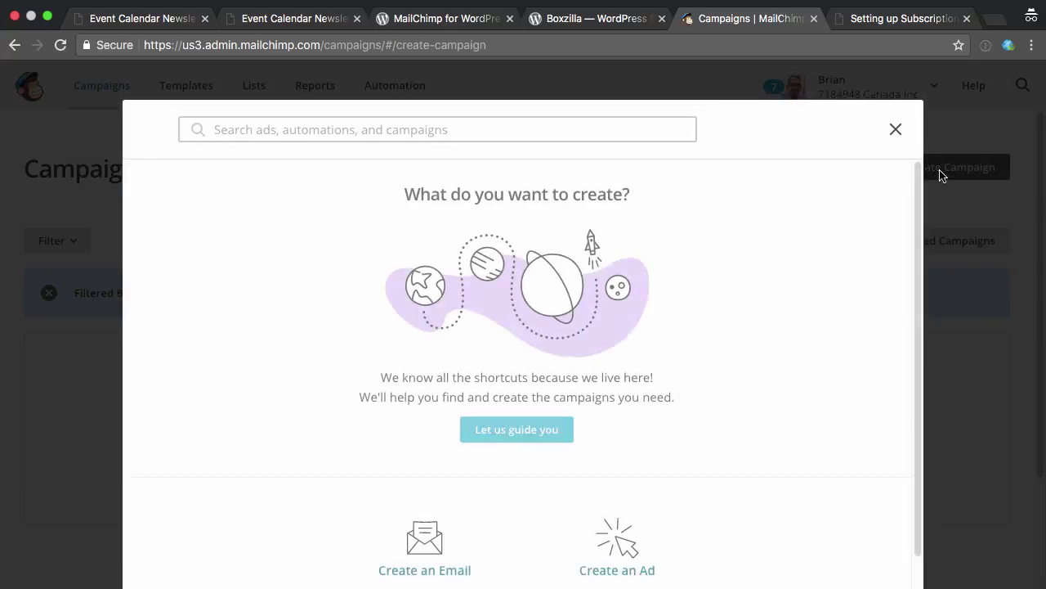
click(454, 128)
text(rss)
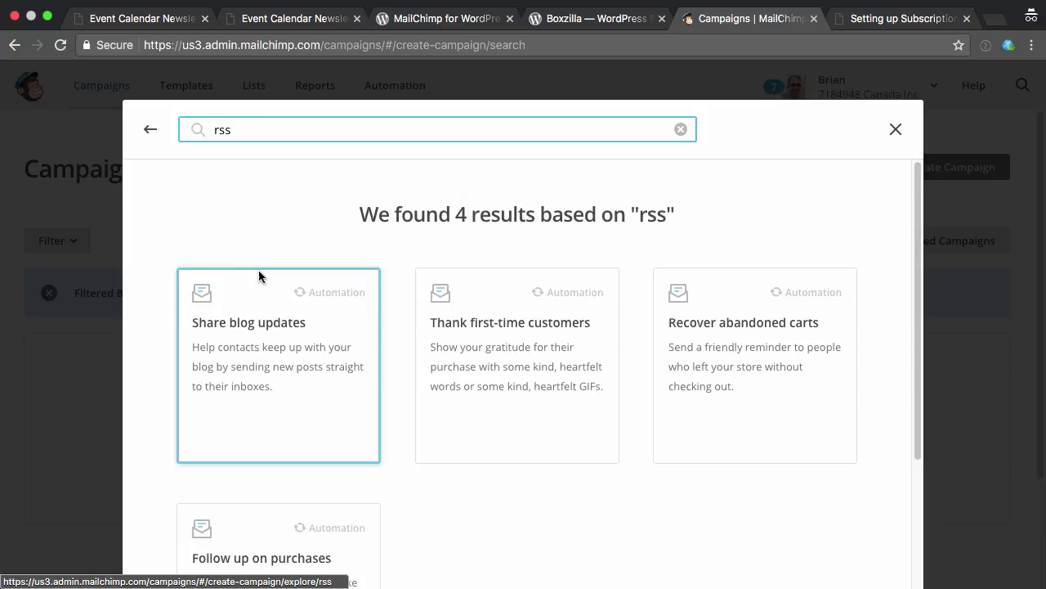
click(327, 329)
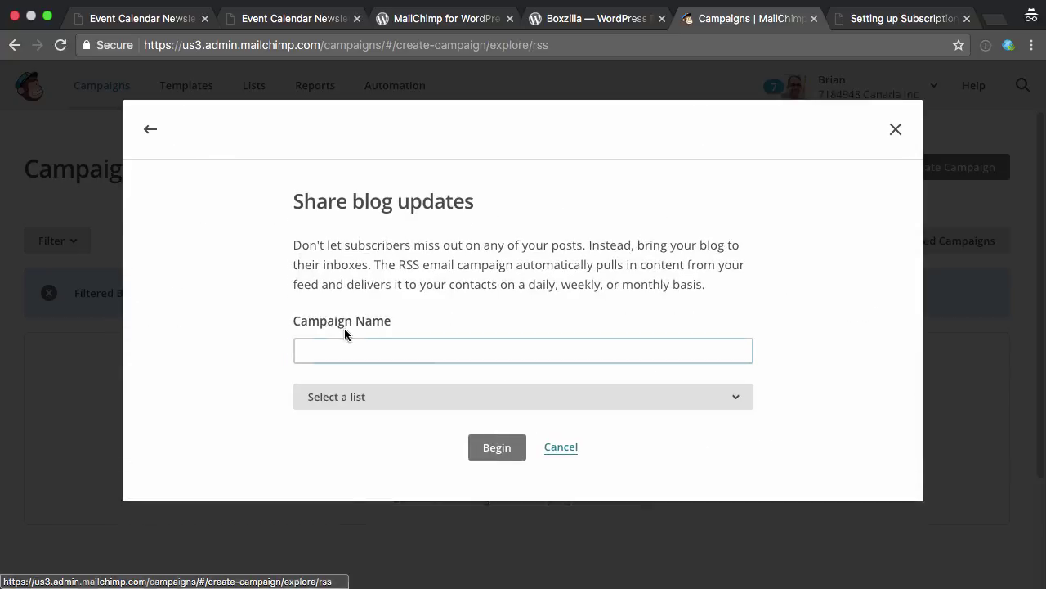
text(Wee)
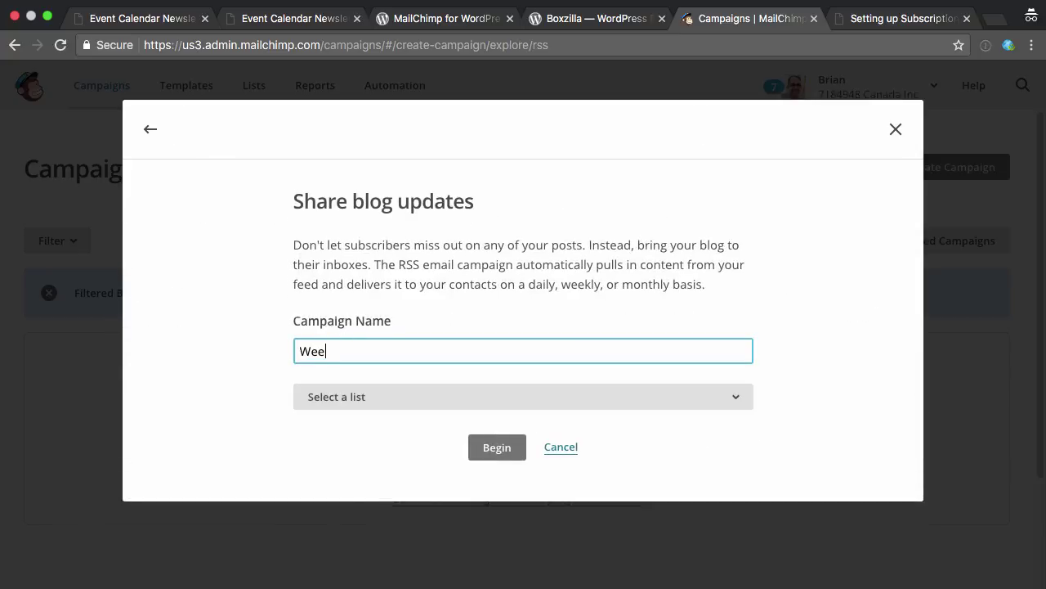
text(kly Event Reminders)
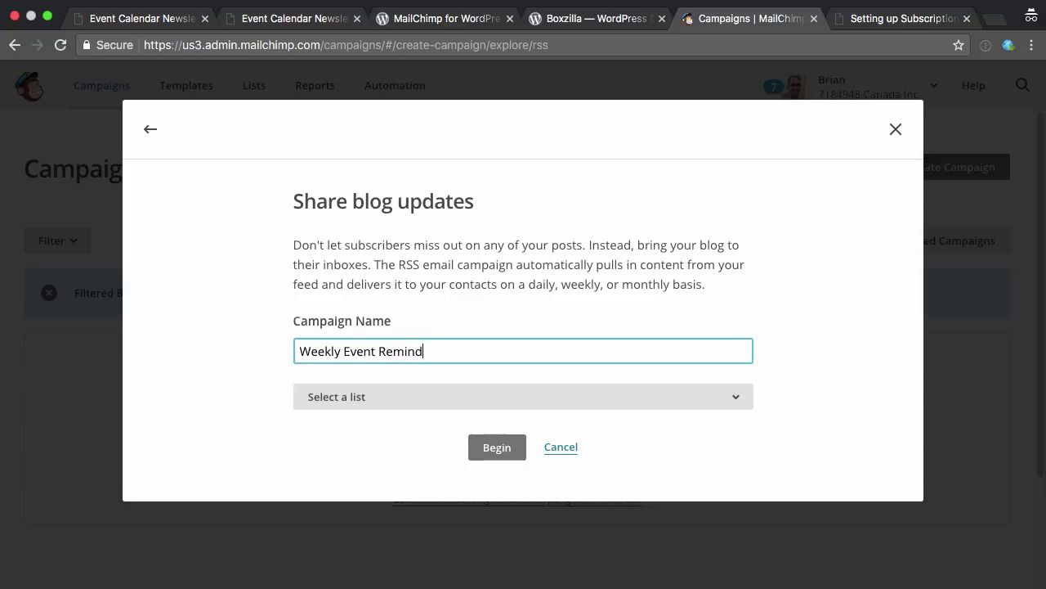
click(330, 398)
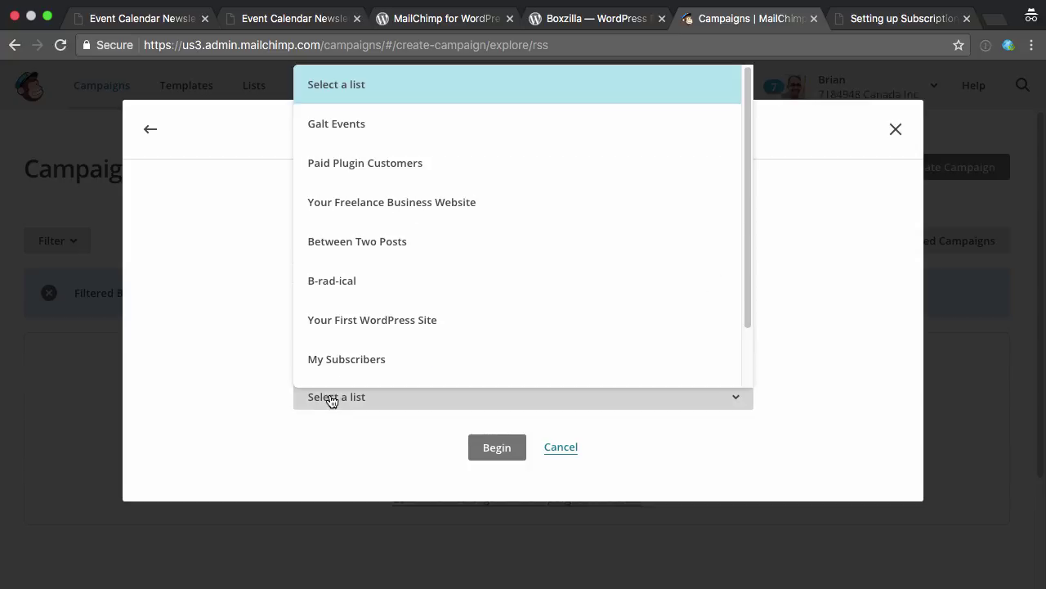
click(335, 122)
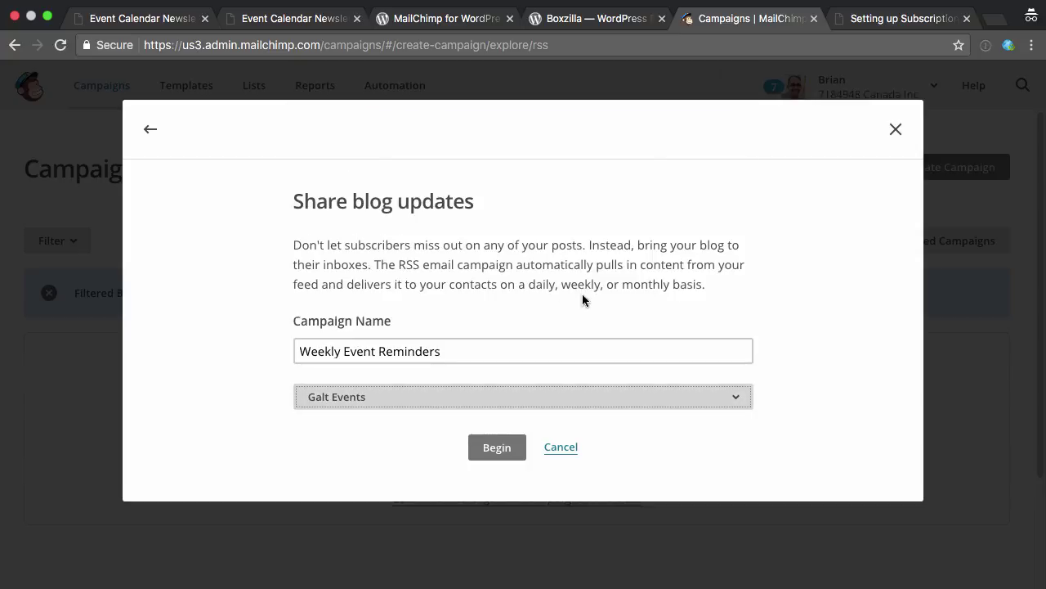
click(504, 448)
Copy the Events next 10 days feed URL and paste it into MailChimp's RSS feed URL field.
click(304, 21)
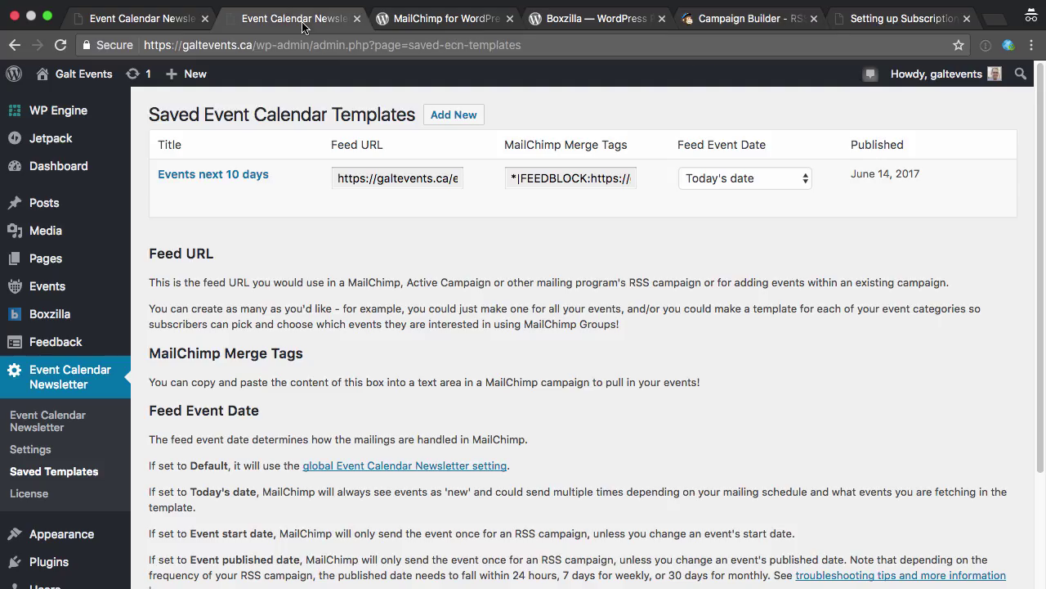
click(403, 180)
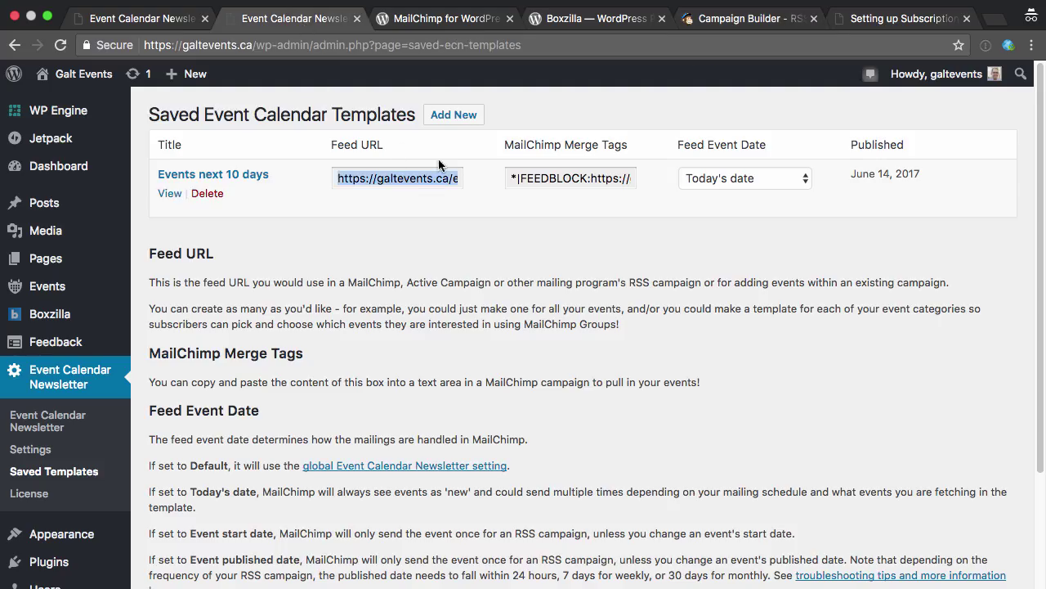
click(739, 18)
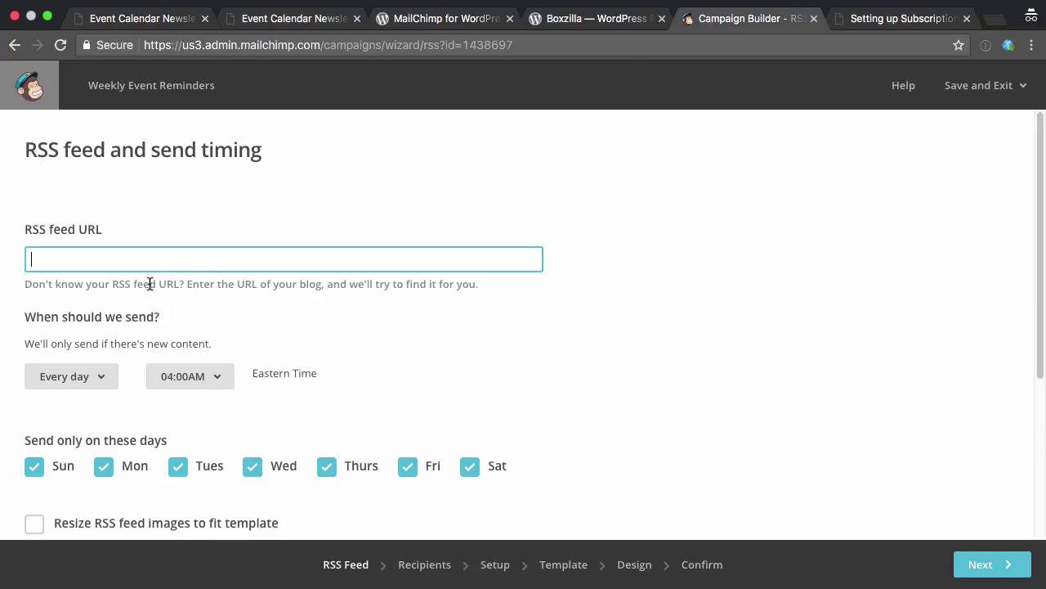
text(https://galtevents.ca/ecn/events-next-10-days/)
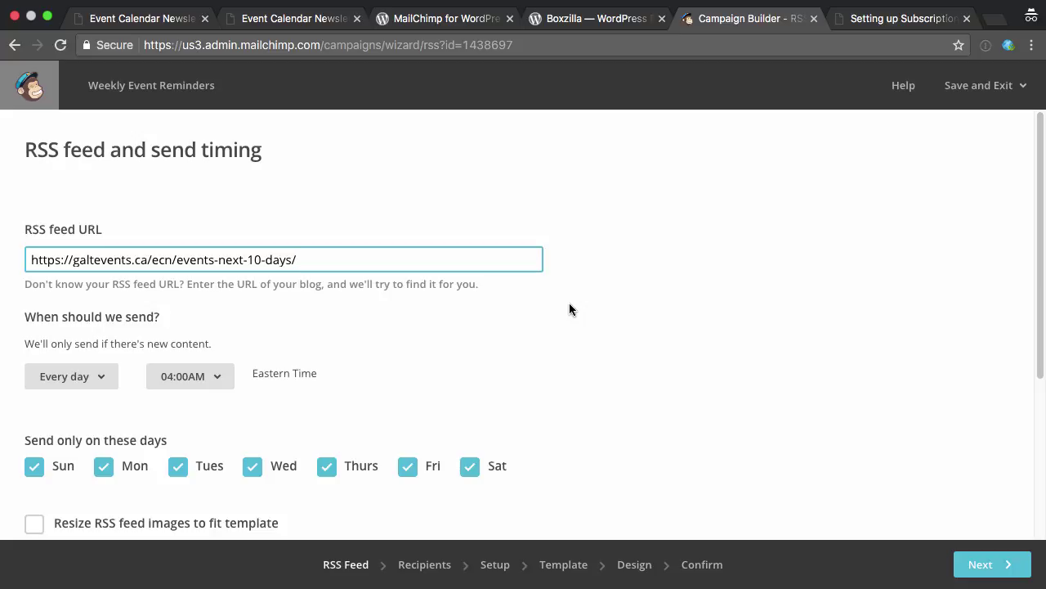
Send every week on Friday at 01:00PM and resize RSS feed images to fit the template.
scroll(569, 309, down, 1)
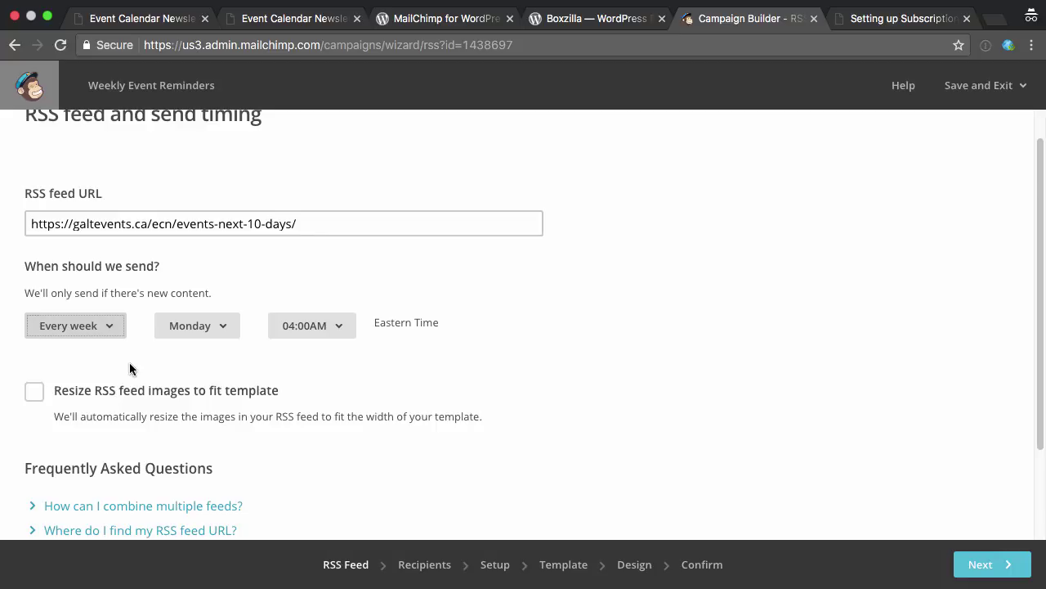
click(208, 326)
click(219, 280)
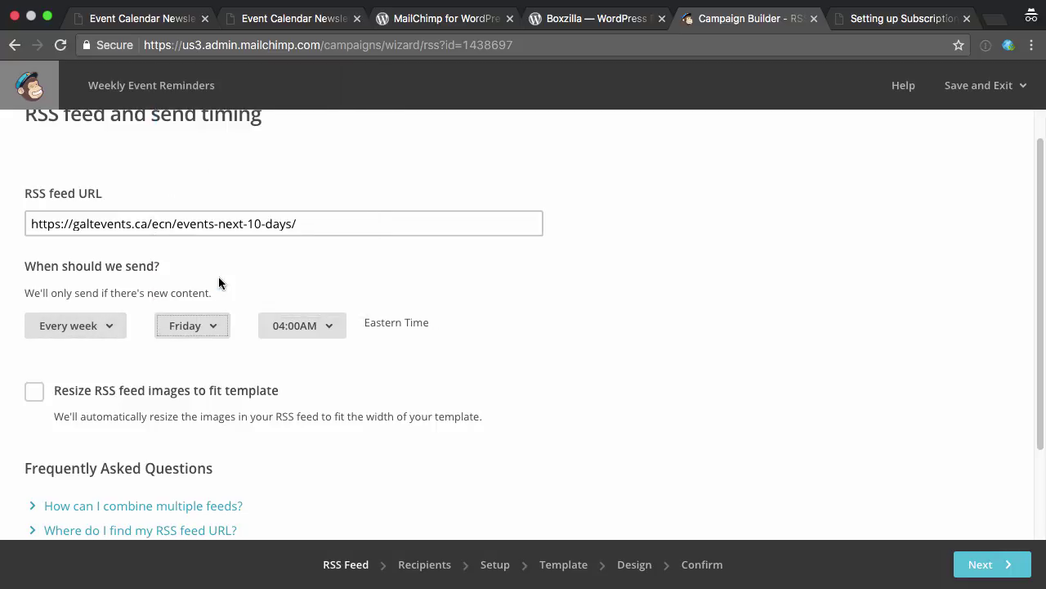
click(341, 335)
scroll(344, 262, down, 6)
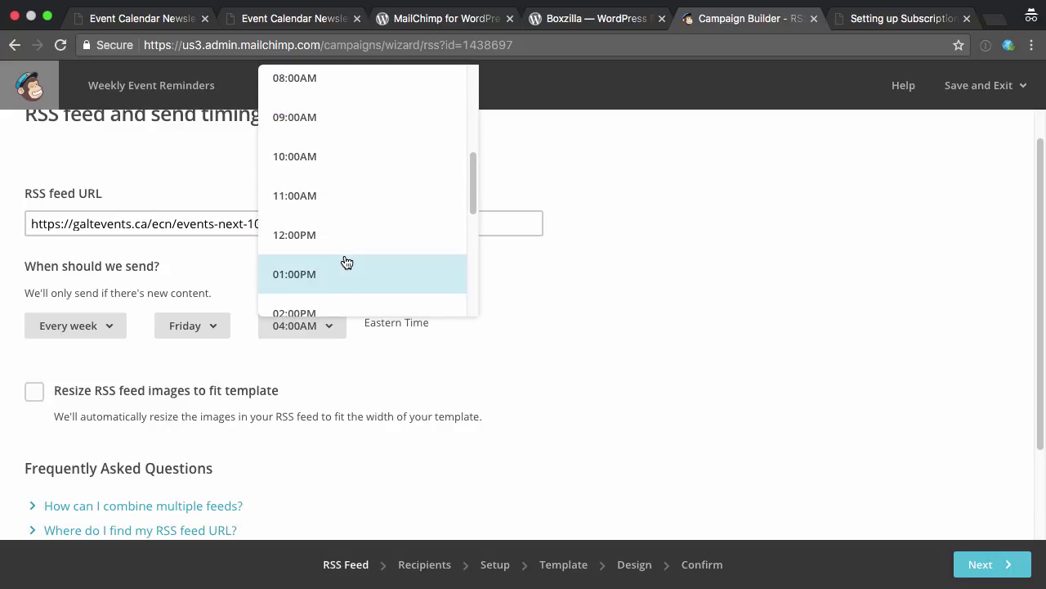
click(338, 272)
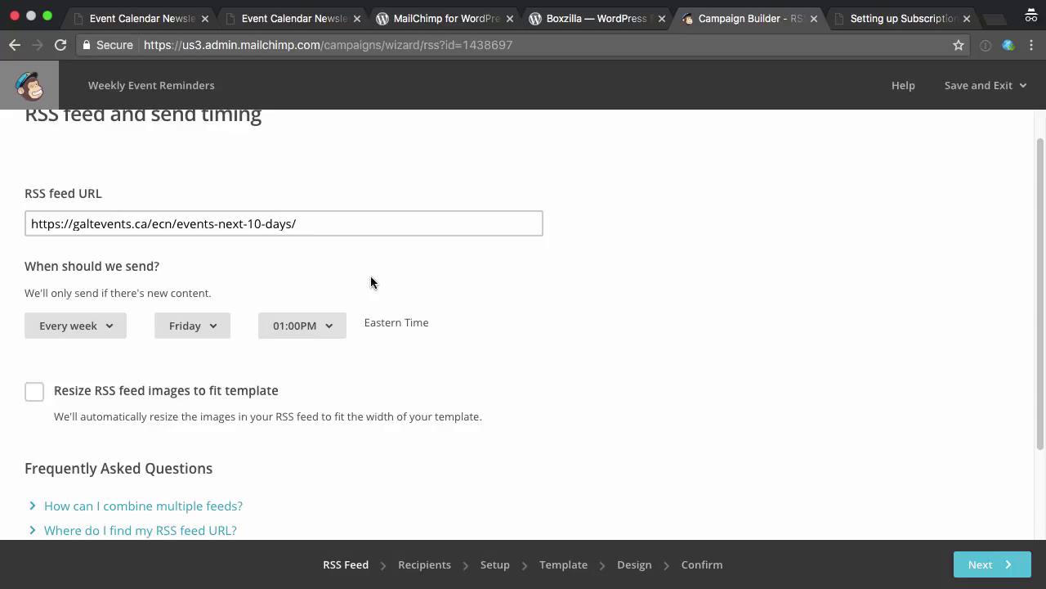
scroll(370, 282, up, 1)
click(35, 417)
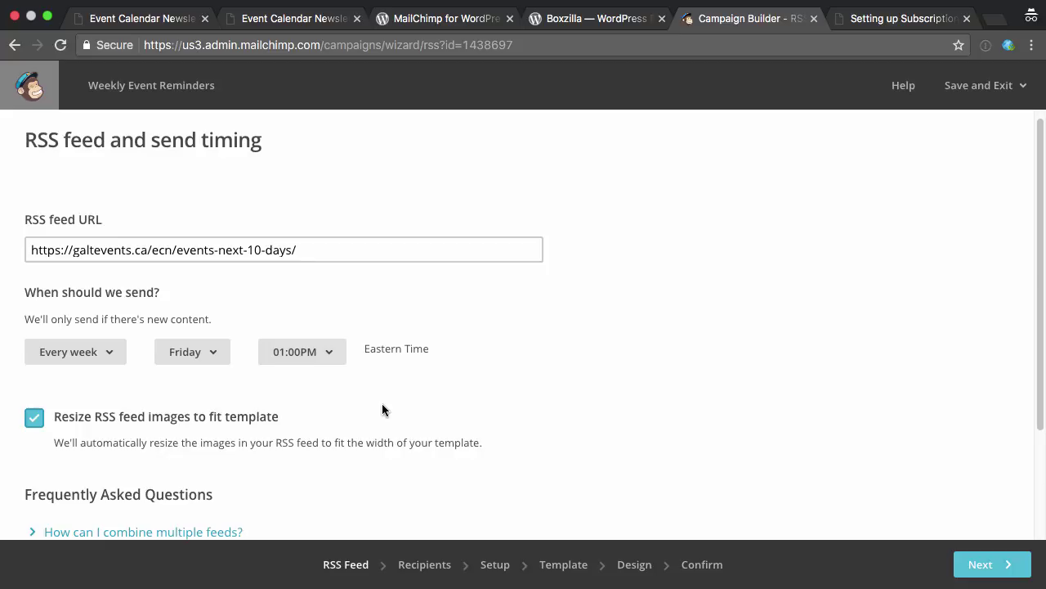
Keep the whole Galt Events list, set subject 'Upcoming Events for Galt', and disable e-commerce link tracking.
click(978, 564)
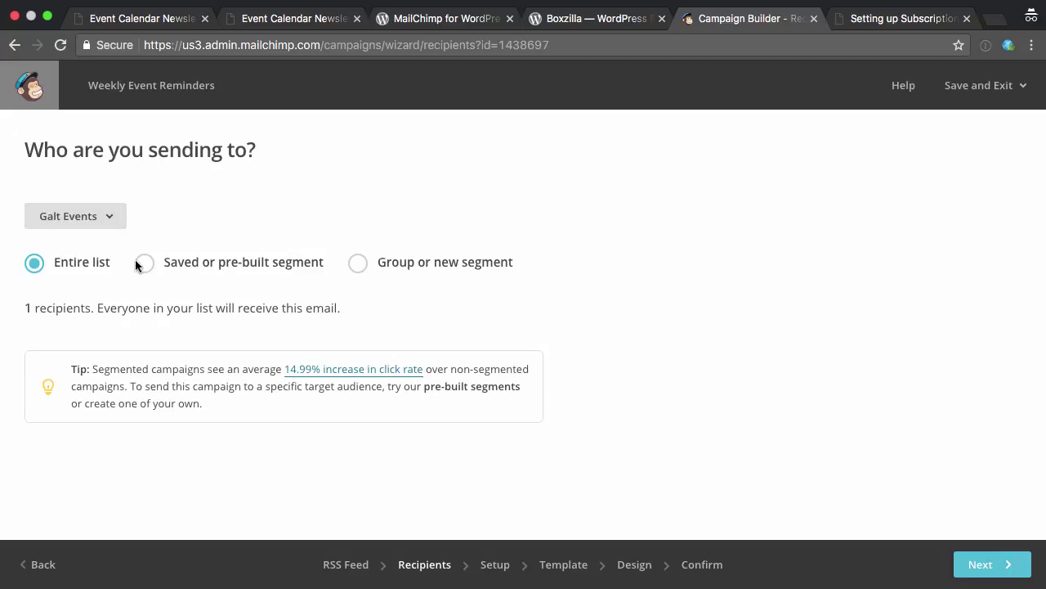
click(991, 565)
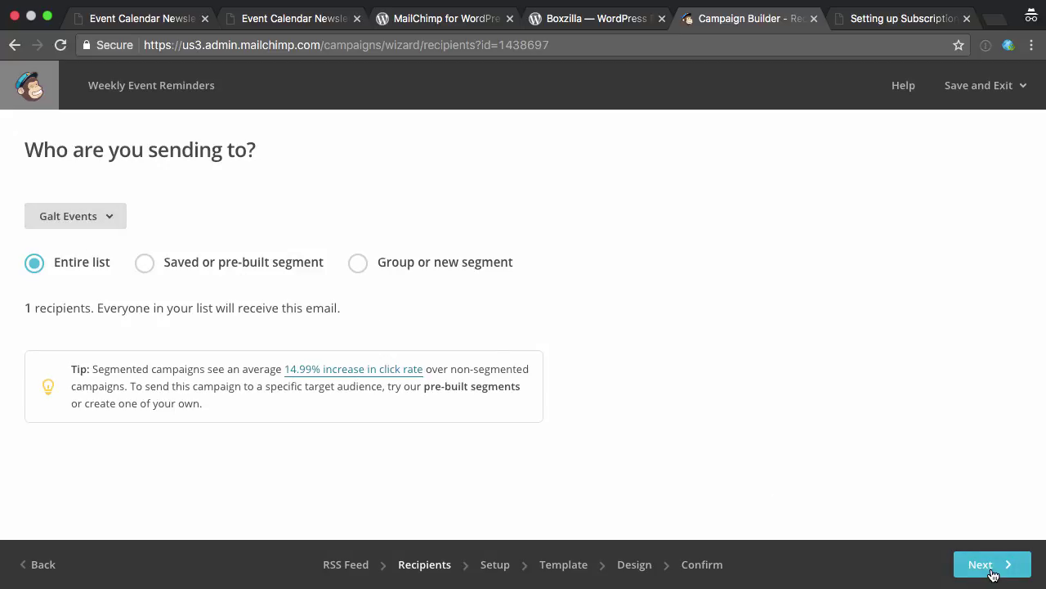
text(Upcoming )
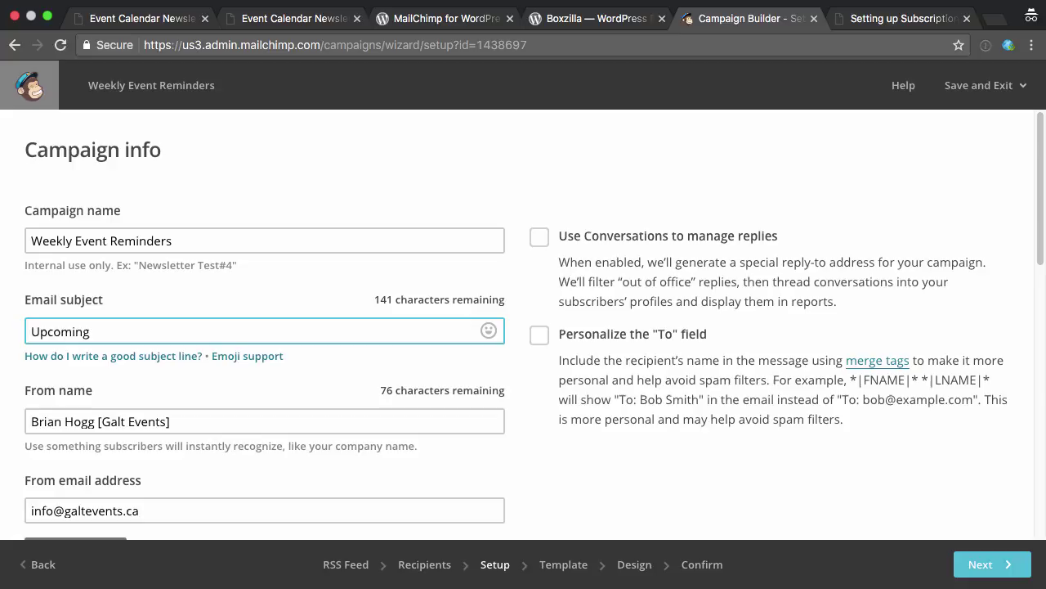
text(Events for Galt)
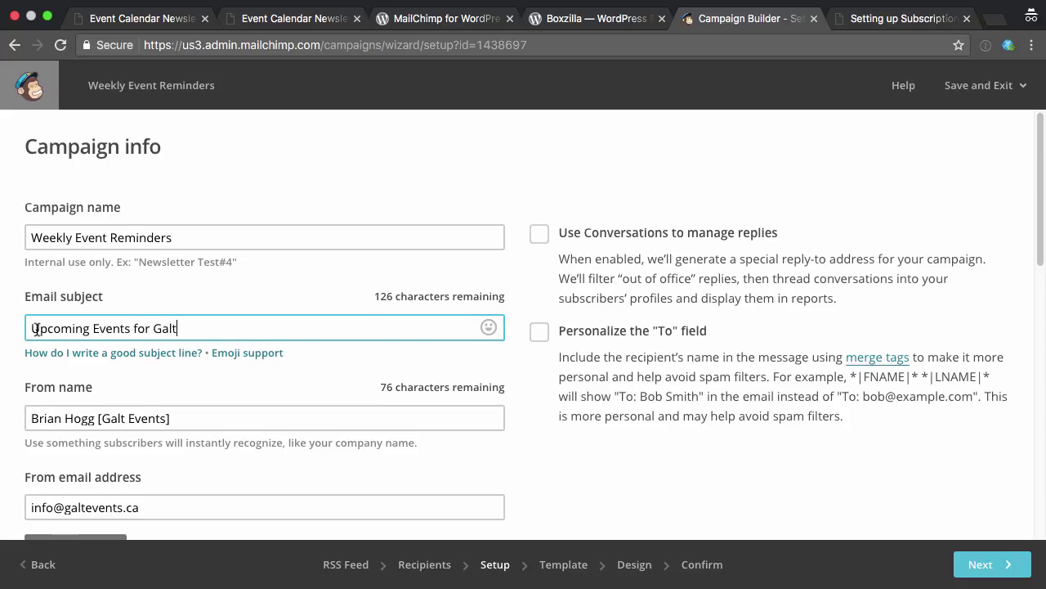
scroll(123, 343, down, 5)
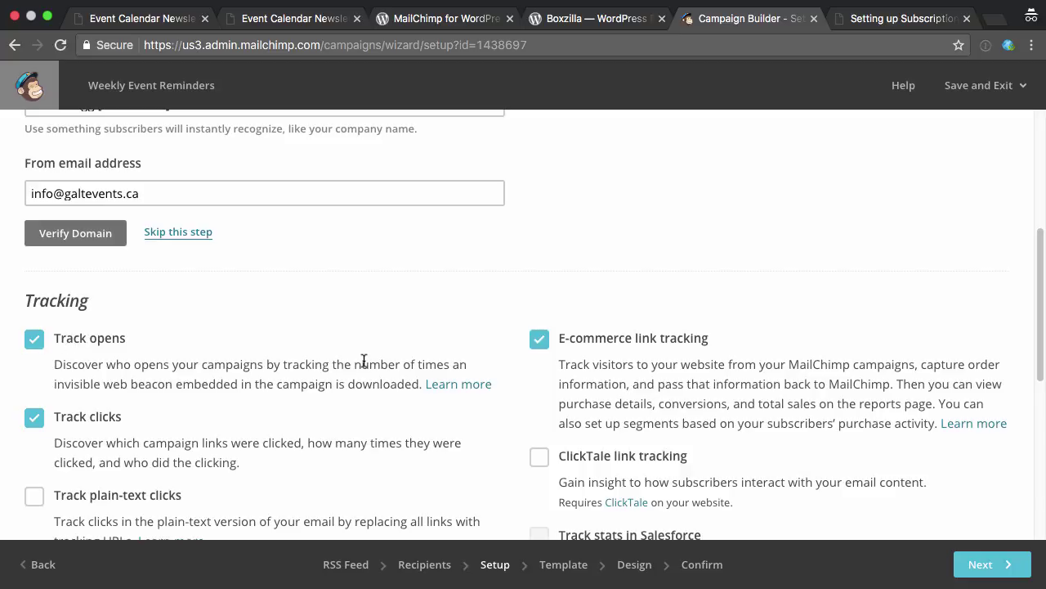
click(539, 339)
scroll(499, 322, down, 1)
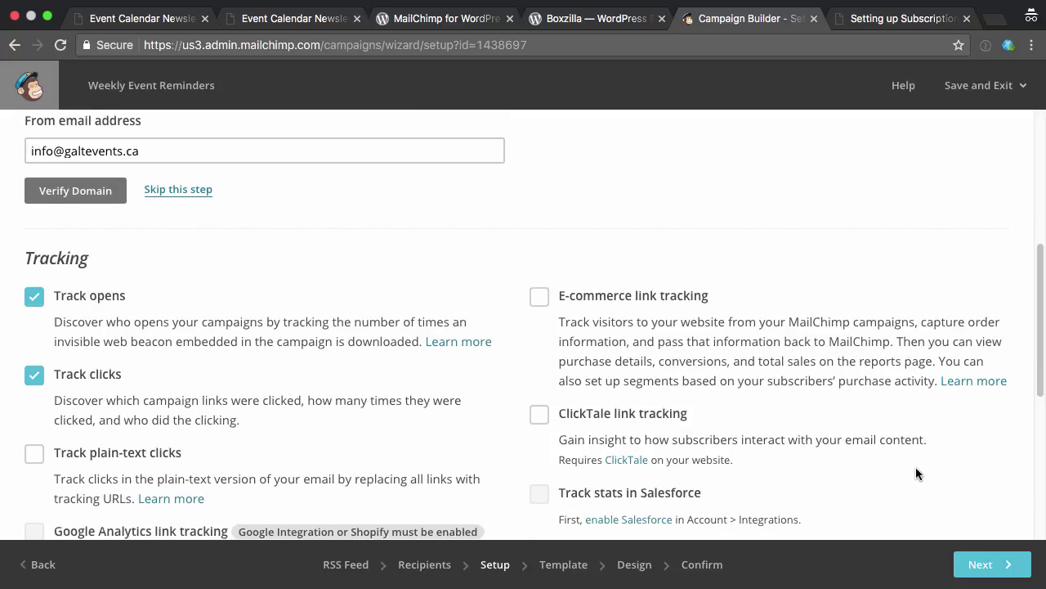
Choose the Simple Text basic layout as the email template.
click(974, 565)
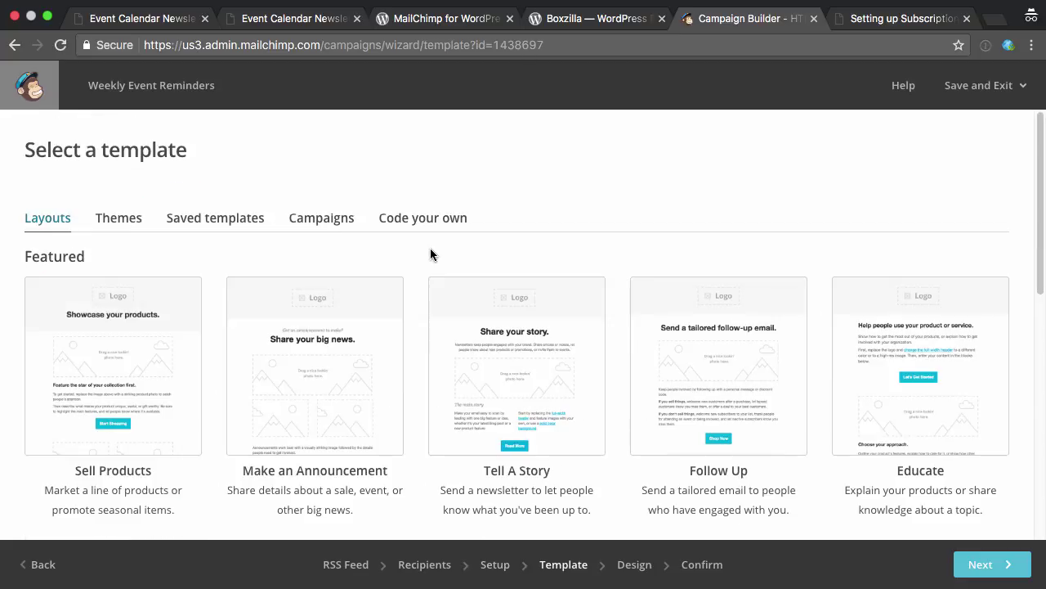
scroll(430, 254, down, 5)
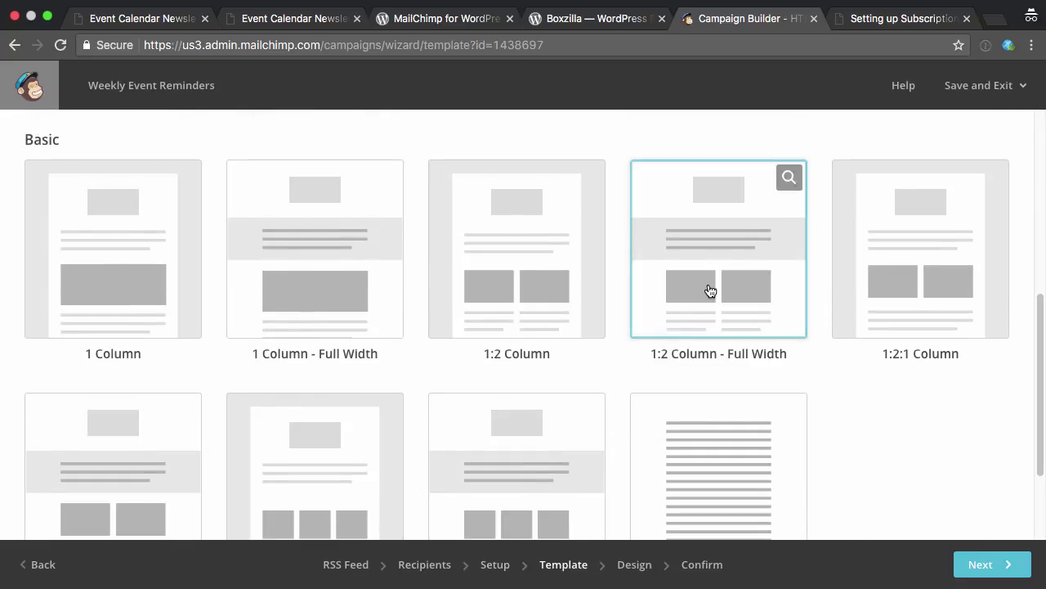
scroll(417, 331, down, 2)
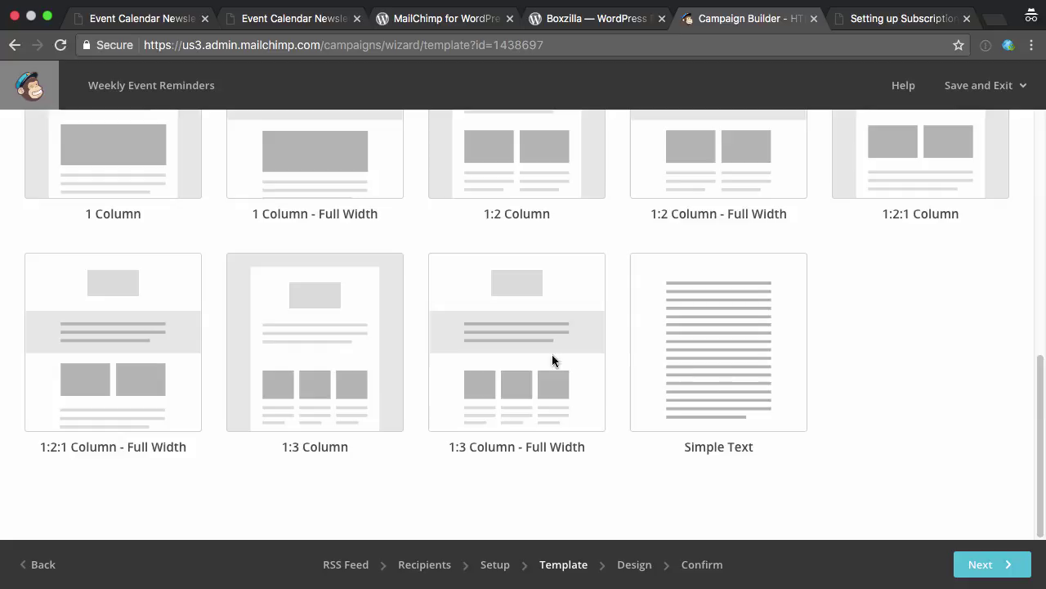
click(750, 368)
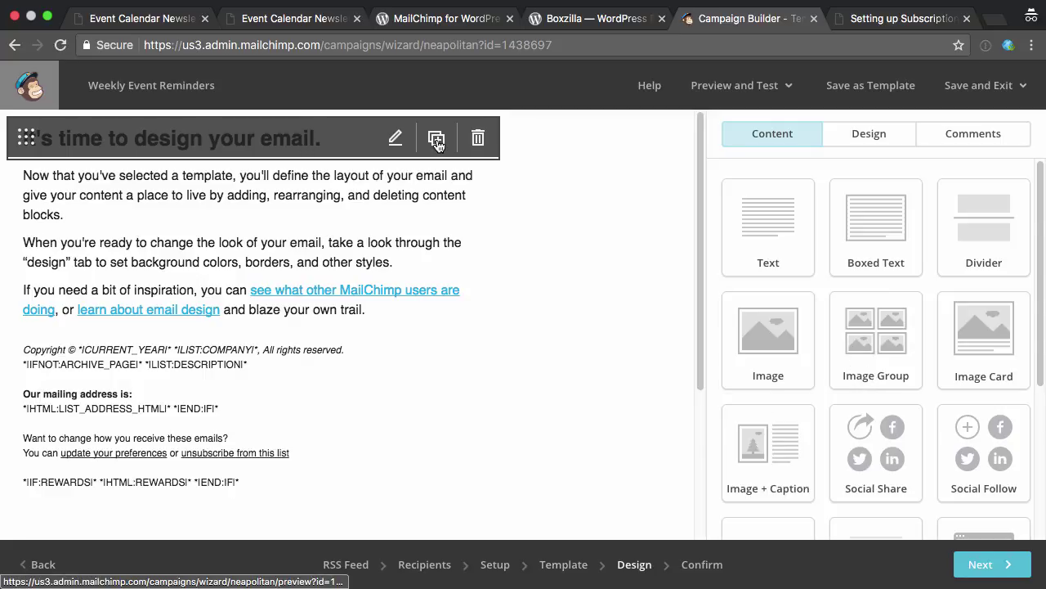
Replace the template's placeholder heading with 'Galt Events' and save the heading block.
click(478, 138)
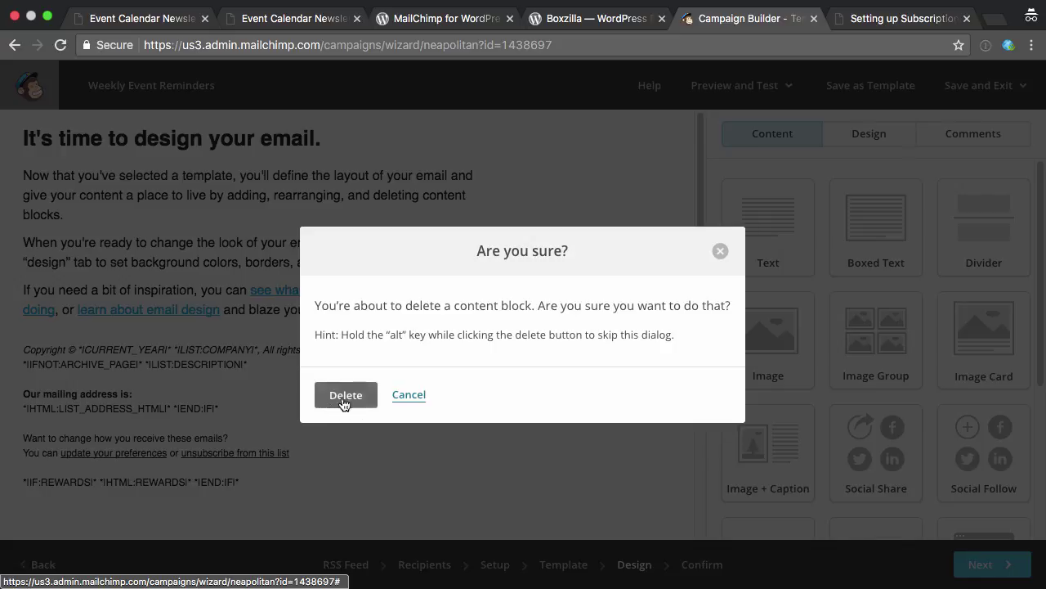
click(405, 395)
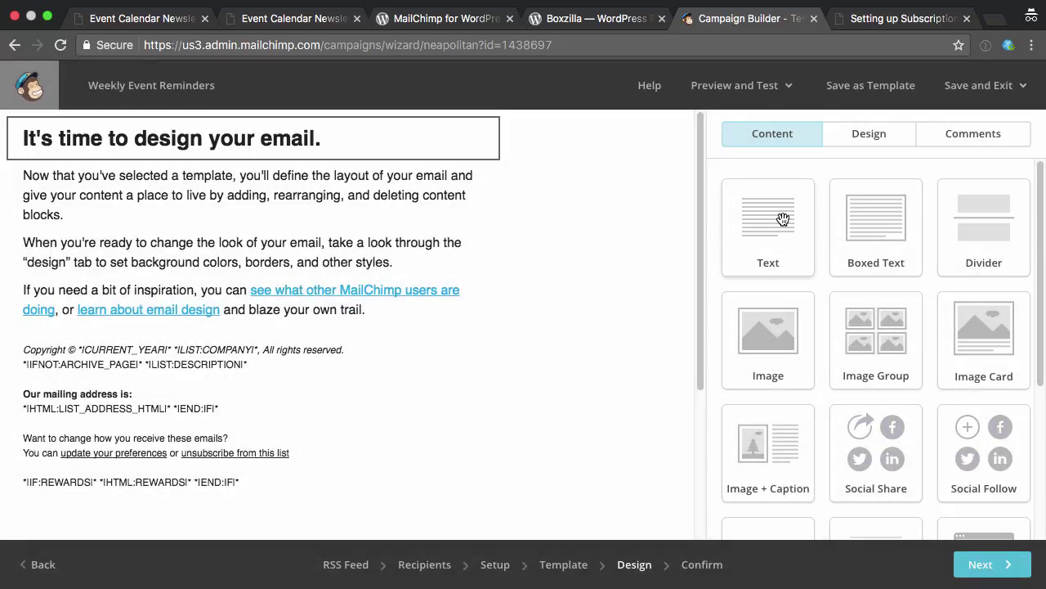
drag(1005, 306, 628, 288)
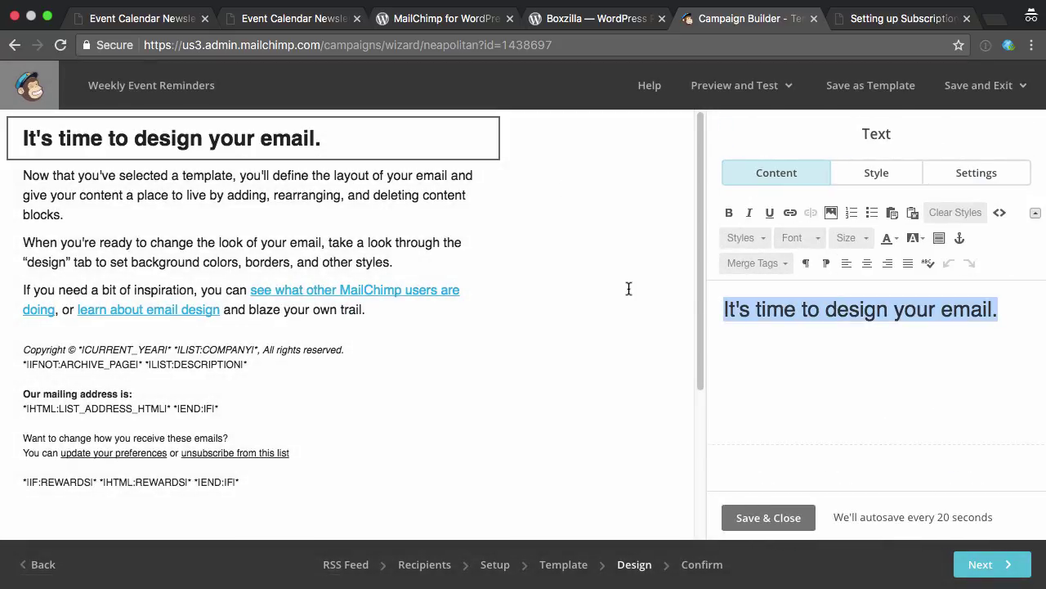
text(Galt Events)
click(771, 524)
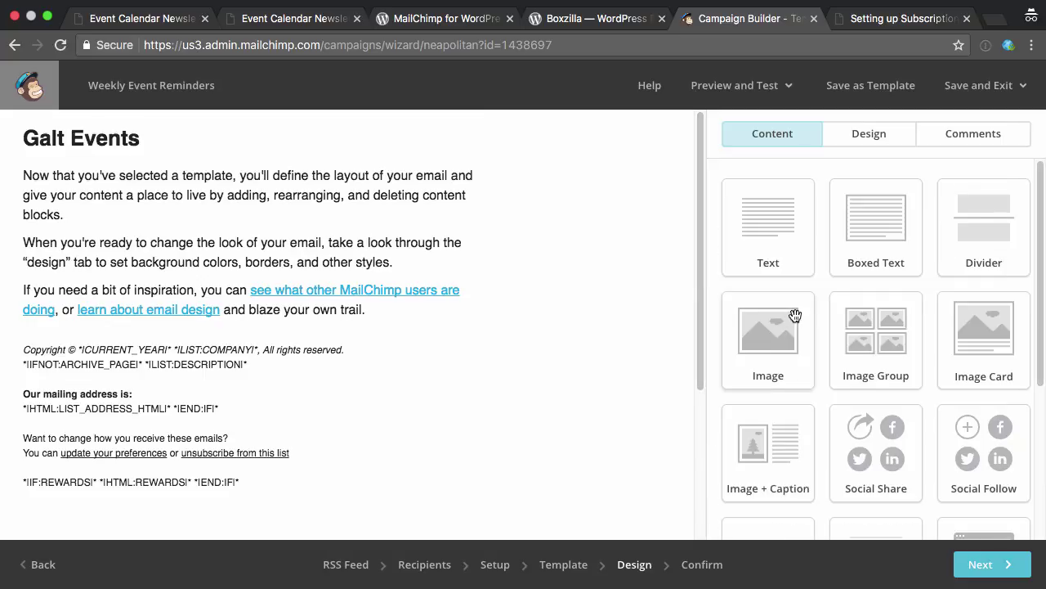
drag(795, 315, 862, 290)
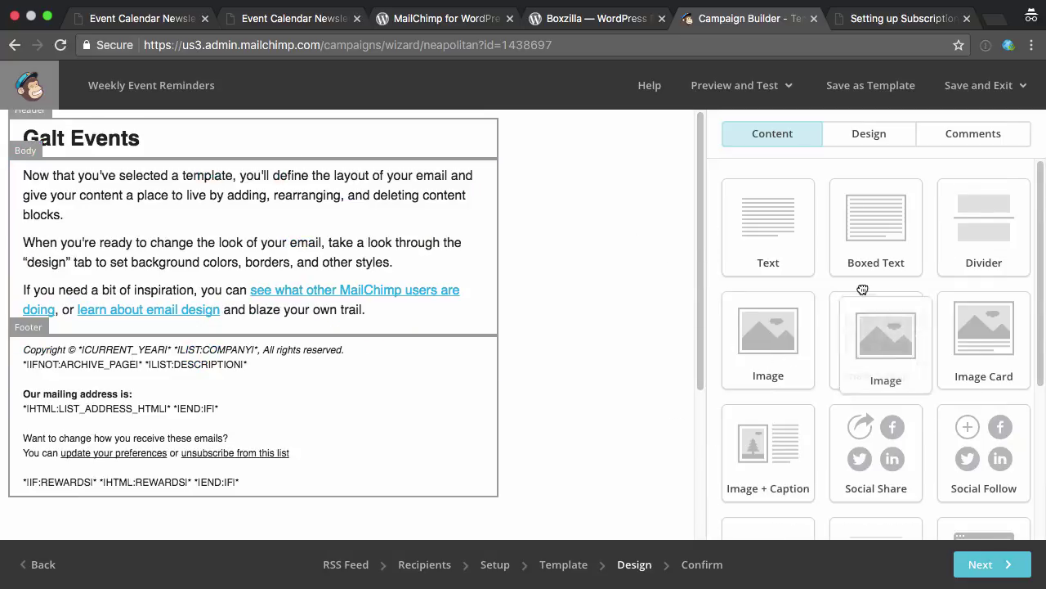
Clear the placeholder body text and paste the *|RSSITEMS:|**|RSSITEM:CONTENT_FULL|**|END:RSSITEMS|* merge-tag block.
click(306, 223)
key(ctrl+a)
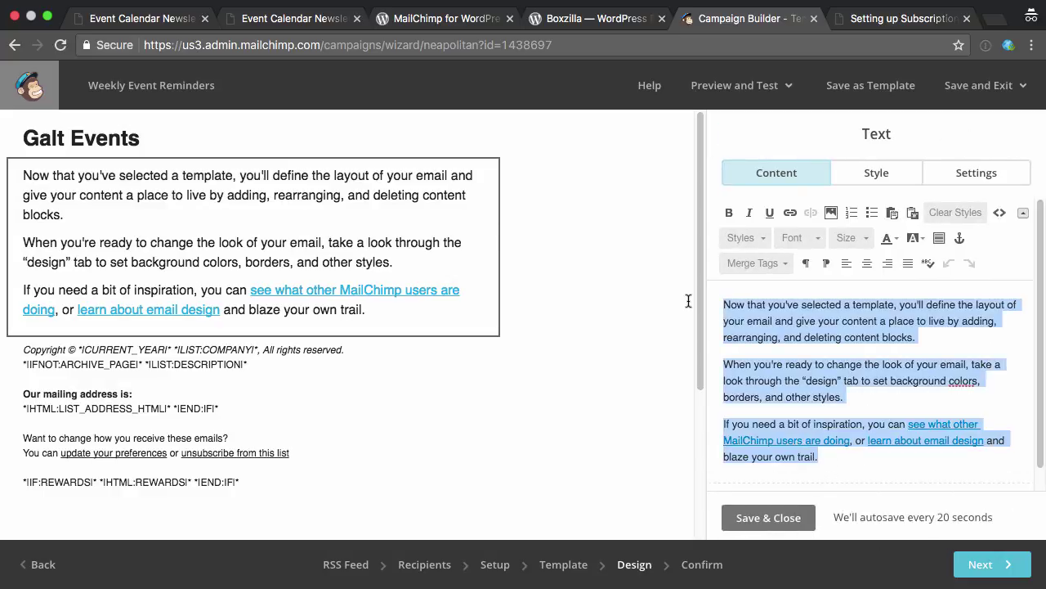
key(BackSpace)
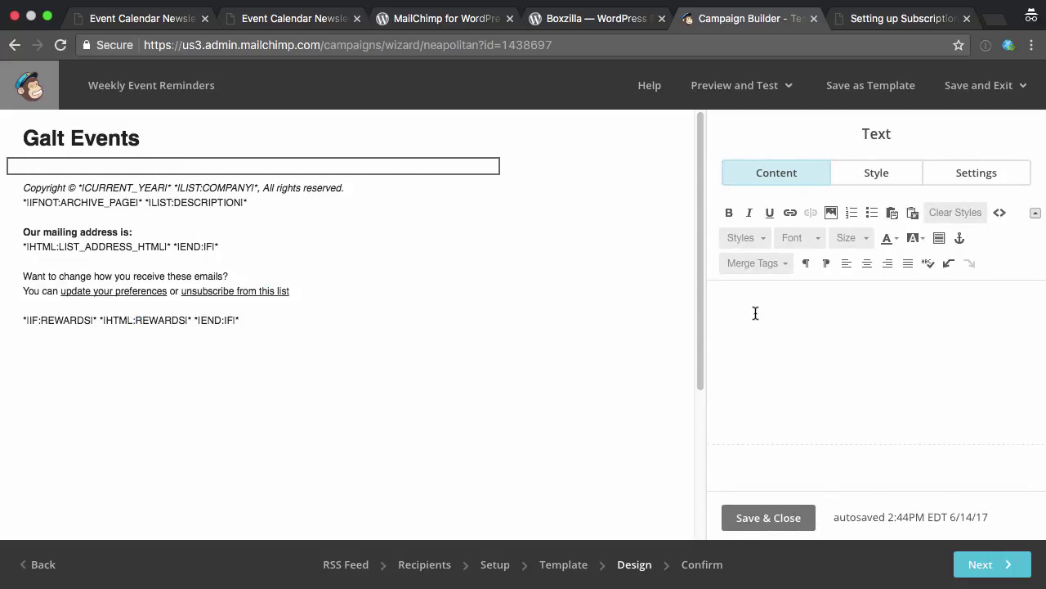
text(*|RSSITEMS:|**|RSSITEM:CONTENT_FULL|**|END:RSSITEMS|*)
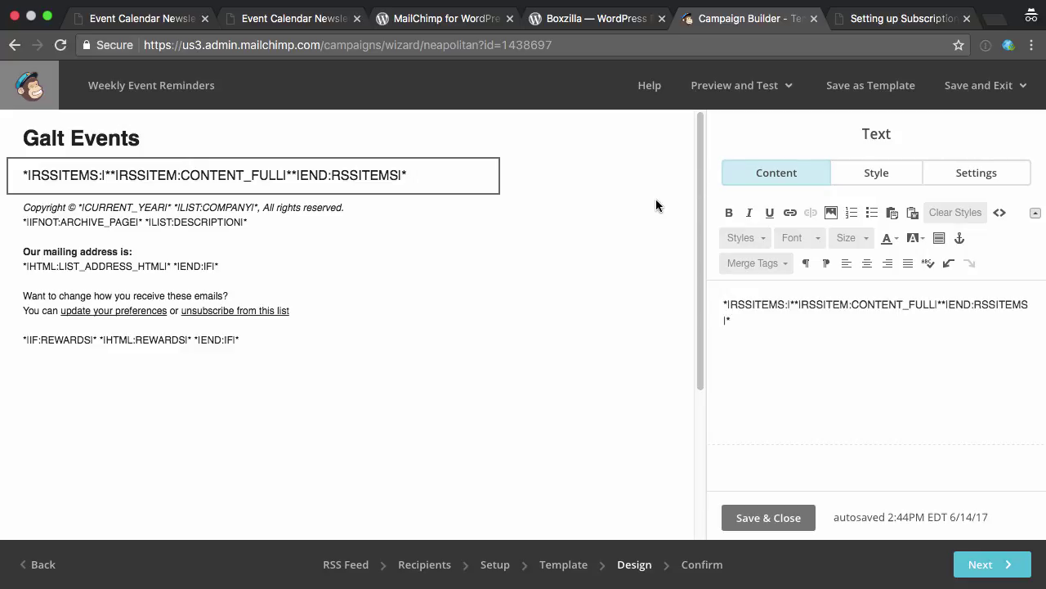
Consult the subscription setup docs and their screenshot of the editor.
click(899, 18)
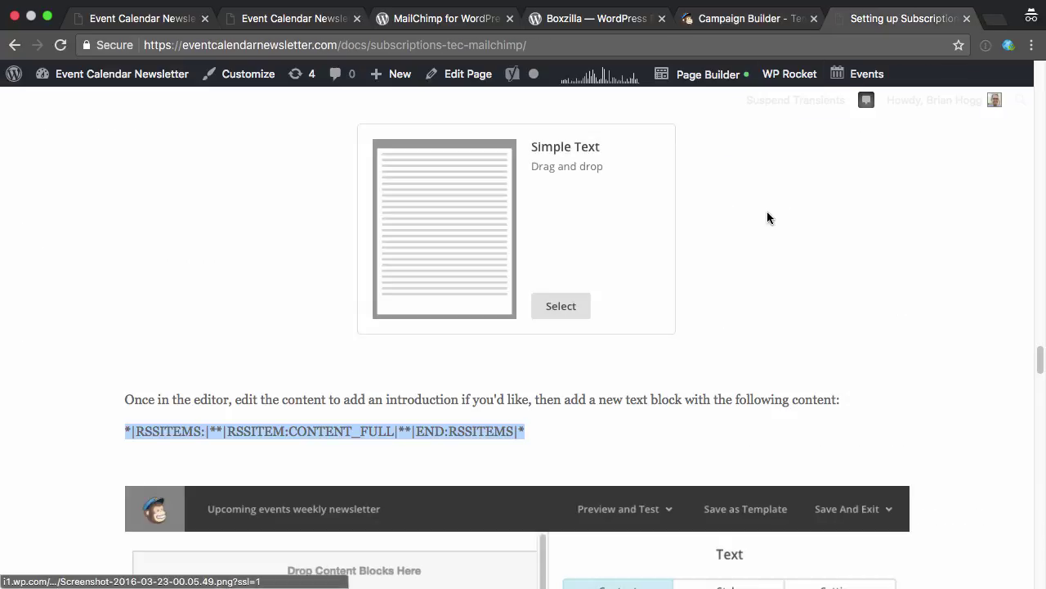
scroll(763, 249, down, 4)
scroll(763, 247, up, 2)
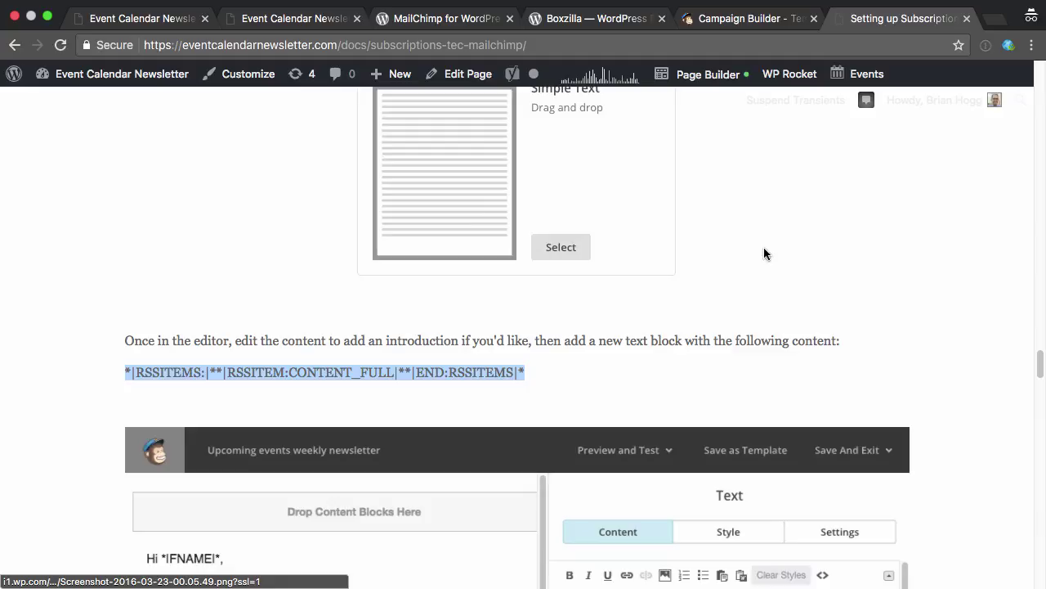
click(740, 241)
Select the 'Events next 10 days' template's MailChimp merge tags, then return to Campaign Builder.
click(294, 18)
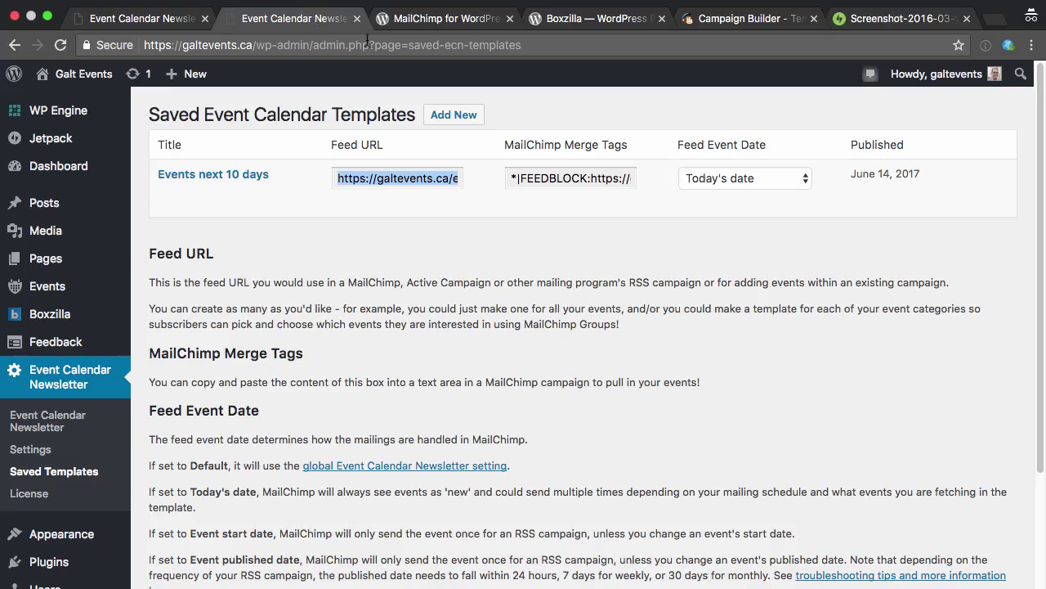
click(563, 176)
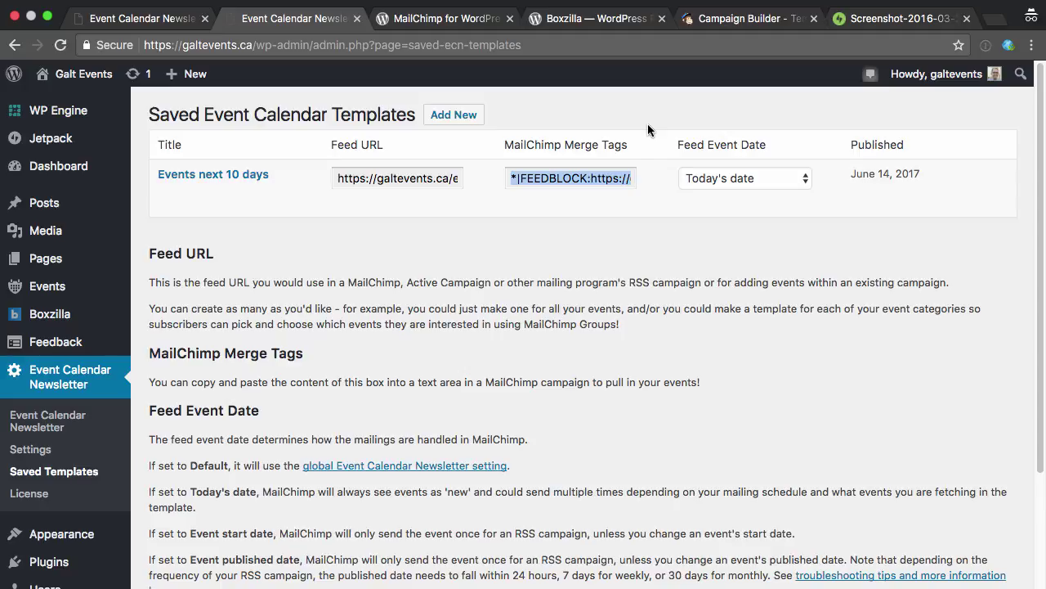
click(752, 18)
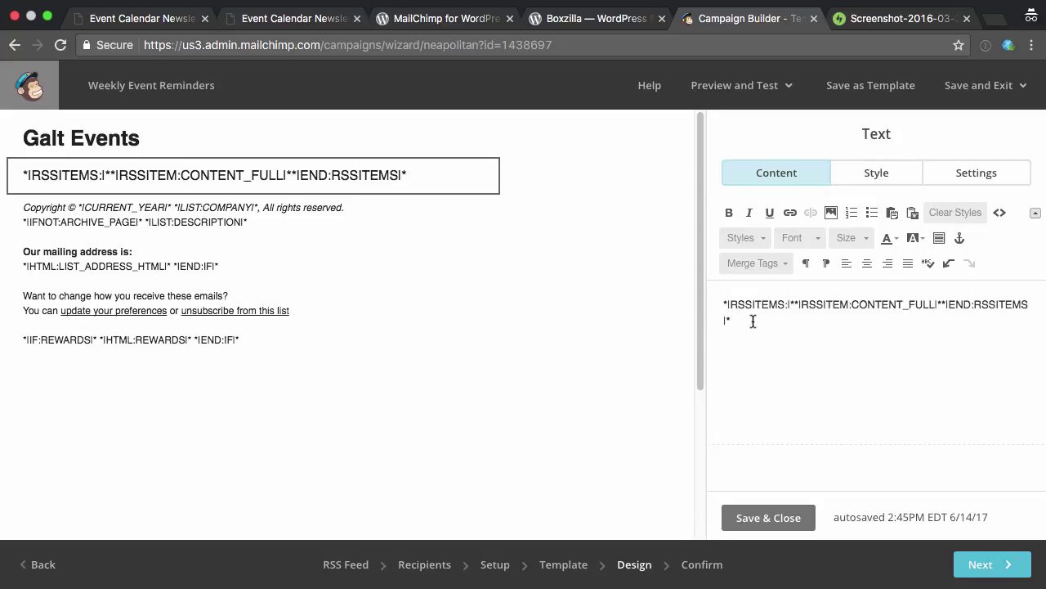
Compare the pasted merge-tag text against the setup docs, then bring up Preview and Test options.
drag(752, 320, 717, 303)
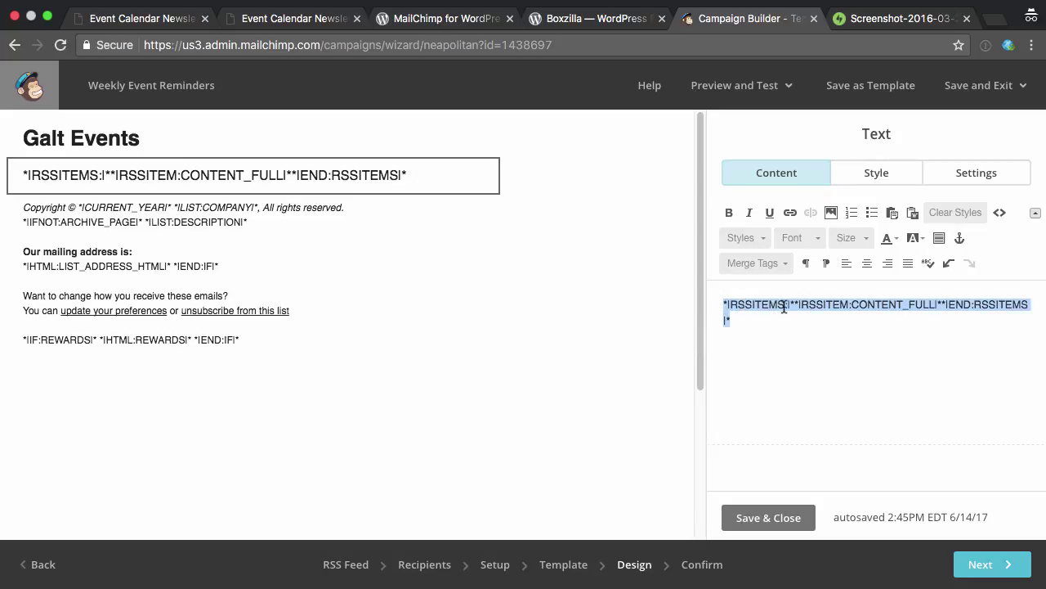
click(752, 326)
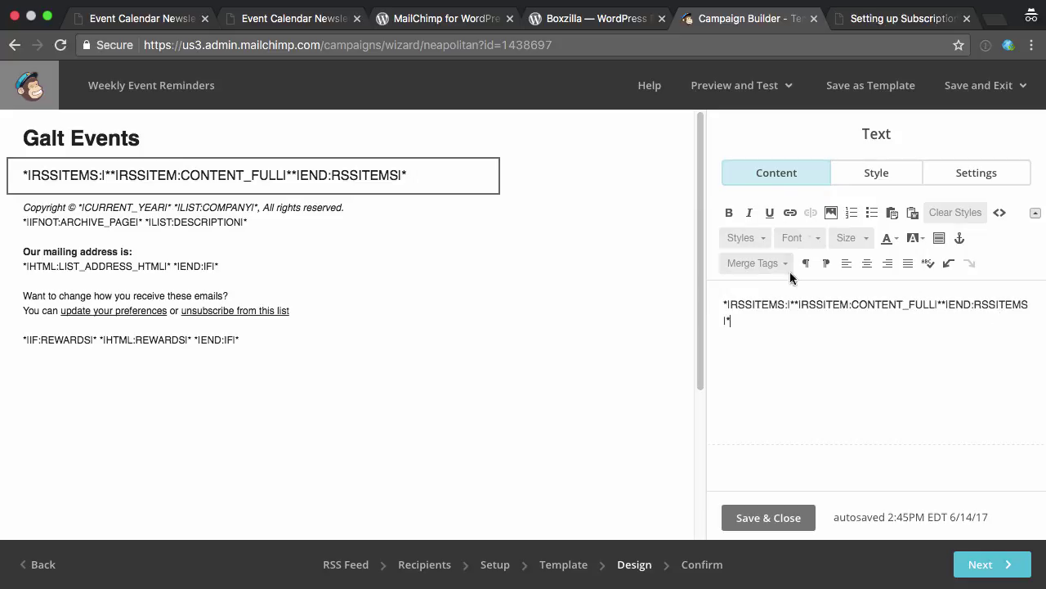
click(900, 18)
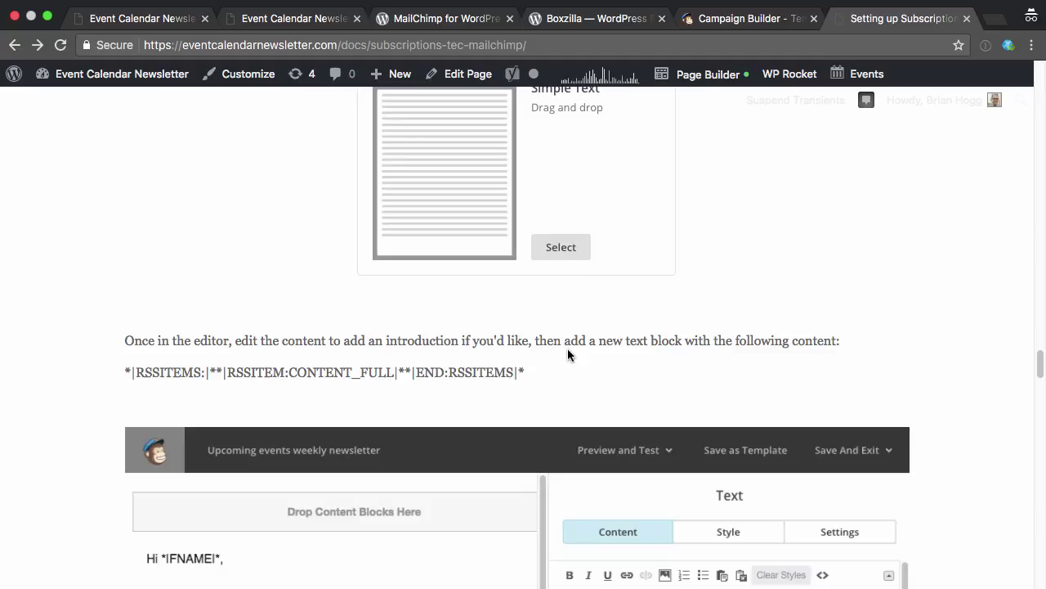
click(732, 20)
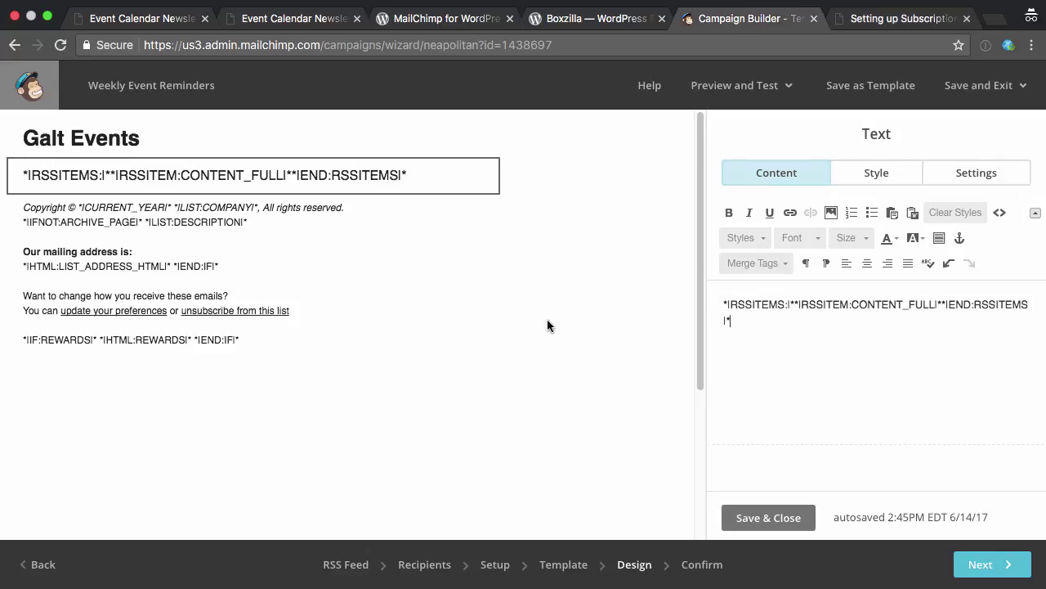
click(748, 87)
Preview the email and scroll through the rendered RSS event listings.
click(694, 134)
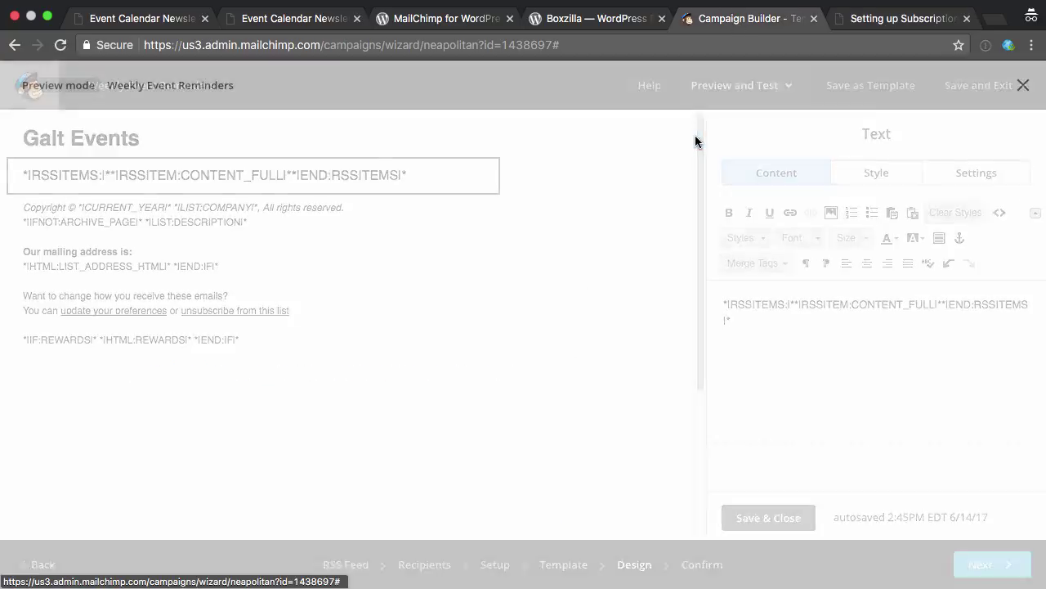
scroll(511, 274, down, 5)
scroll(513, 279, down, 5)
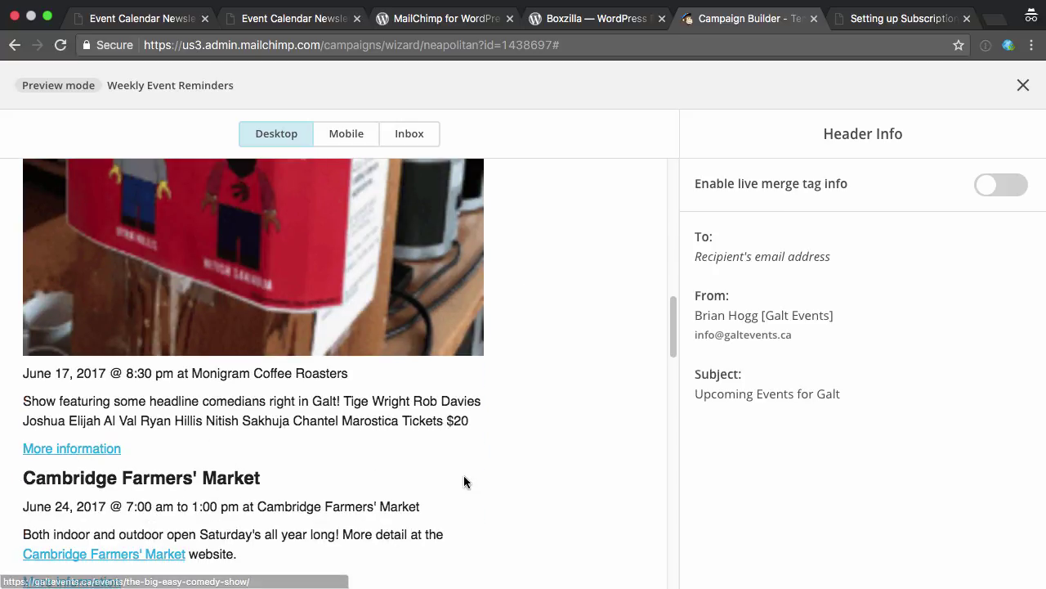
scroll(464, 477, up, 10)
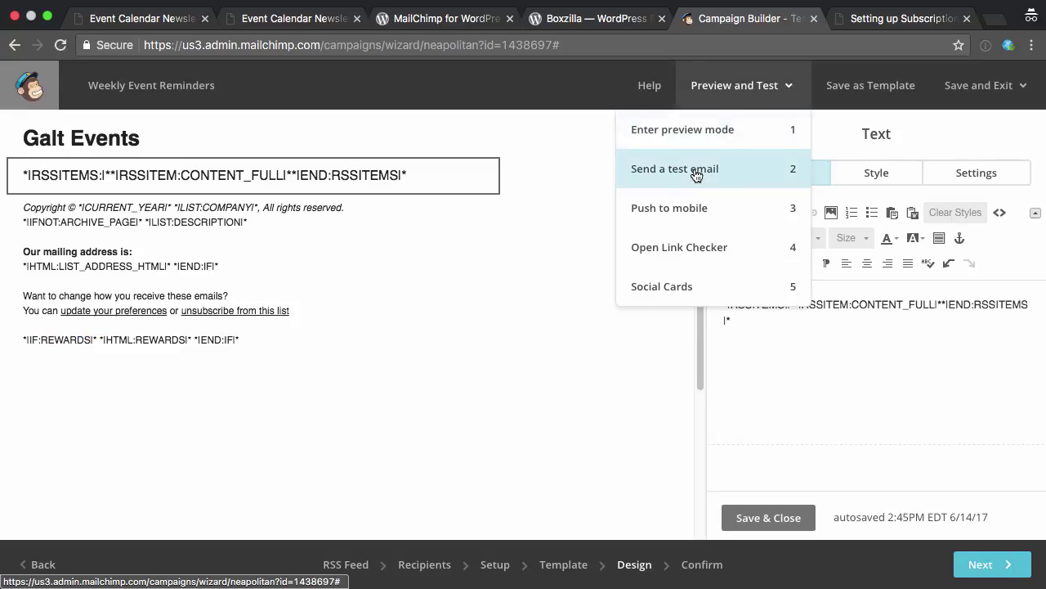
Dismiss the Send a Test form and advance to the Confirm step's all-set checklist.
click(693, 169)
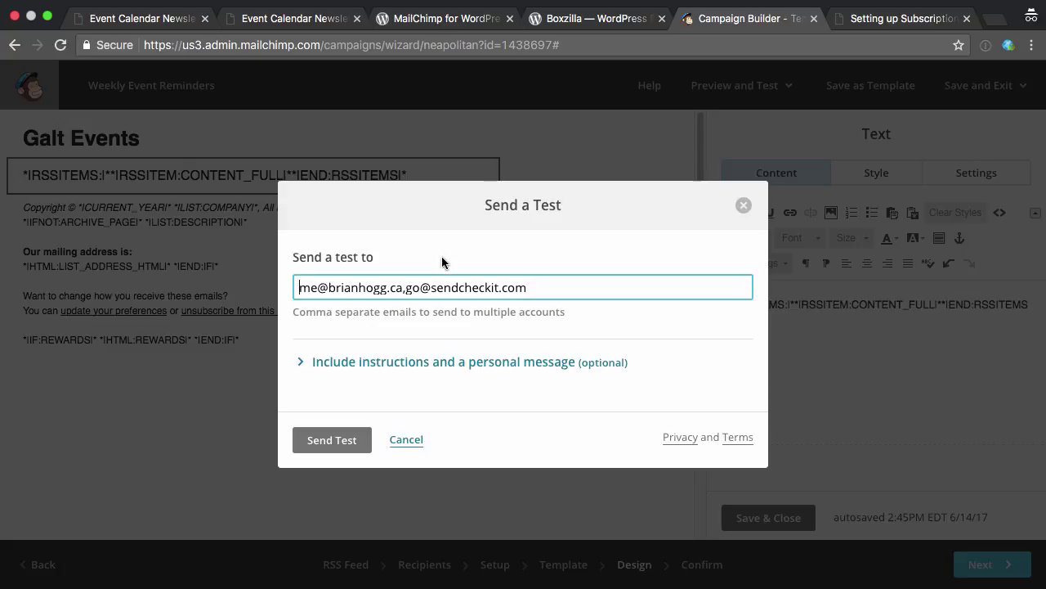
click(334, 440)
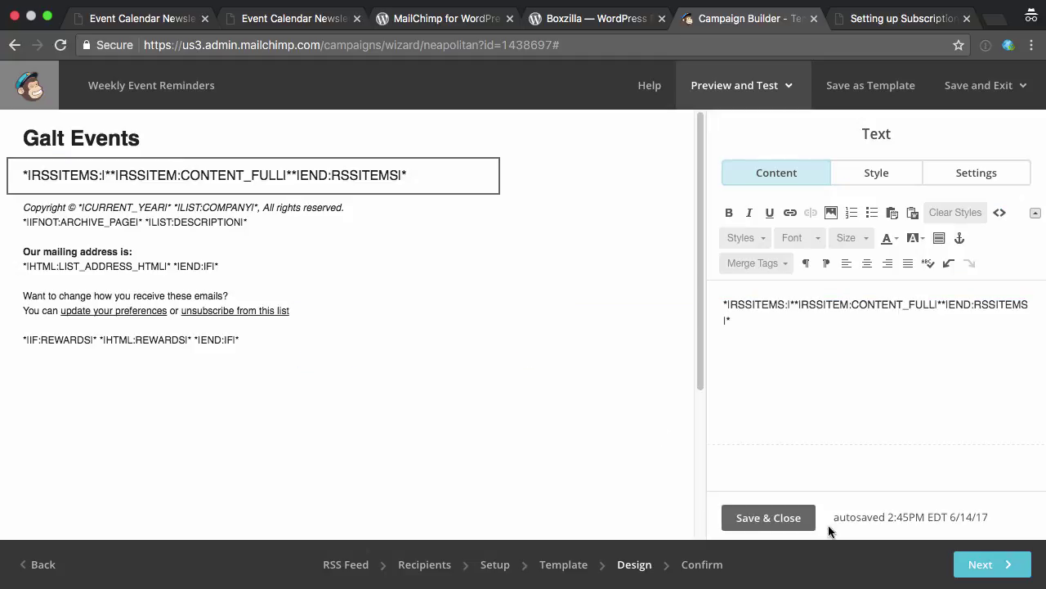
click(981, 564)
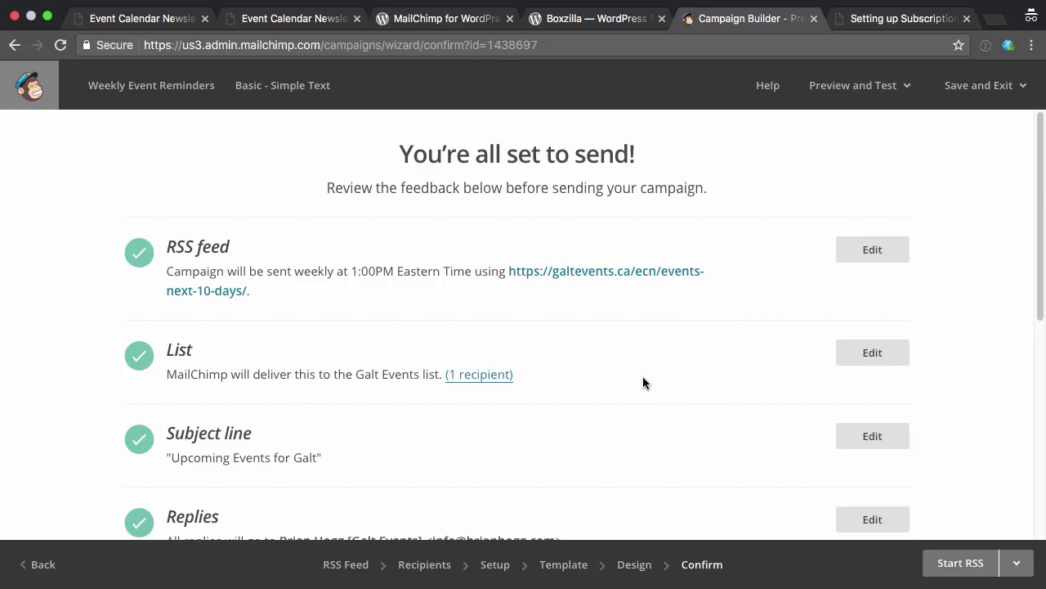
Start the weekly RSS campaign from the Confirm page.
click(955, 563)
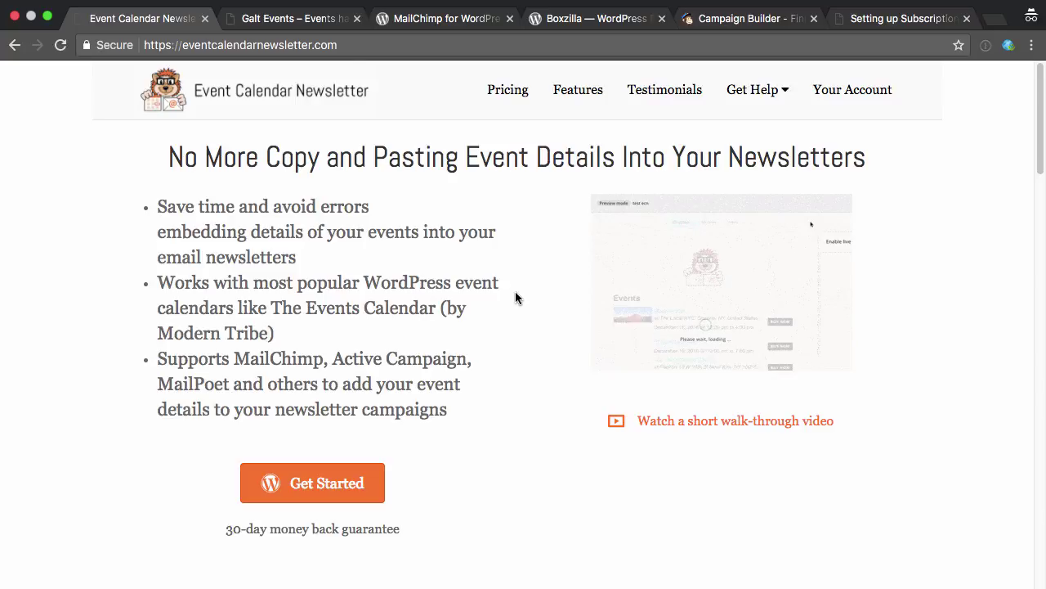
click(302, 18)
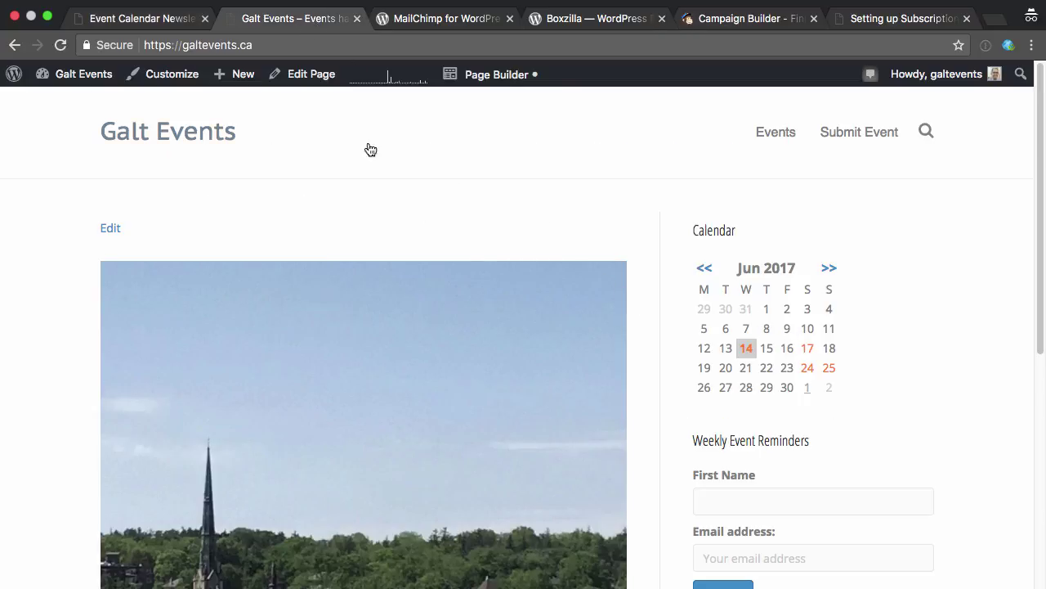
click(185, 20)
scroll(458, 315, down, 5)
scroll(458, 315, down, 7)
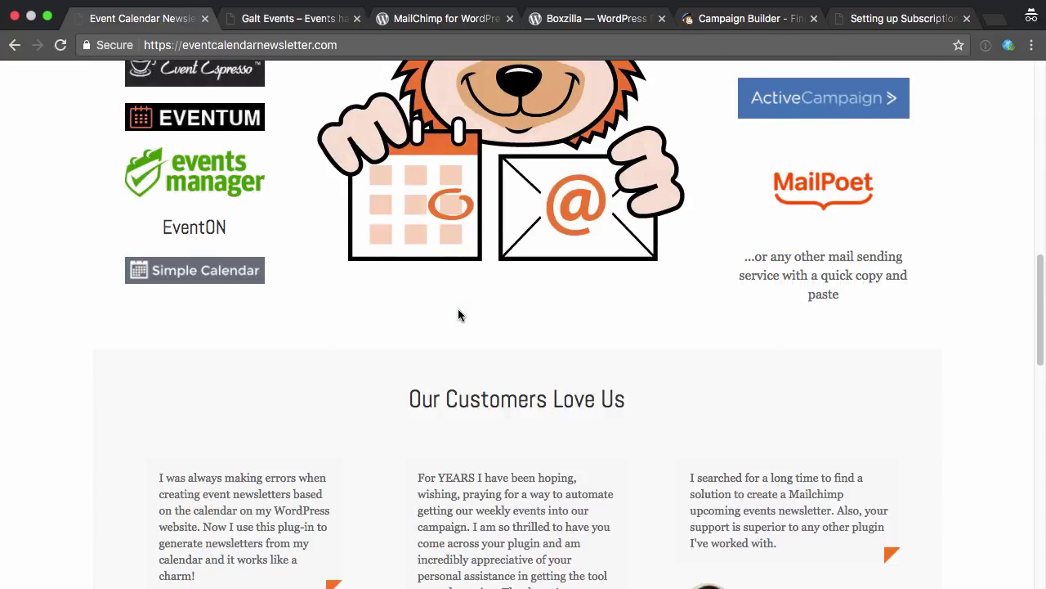
scroll(458, 315, up, 2)
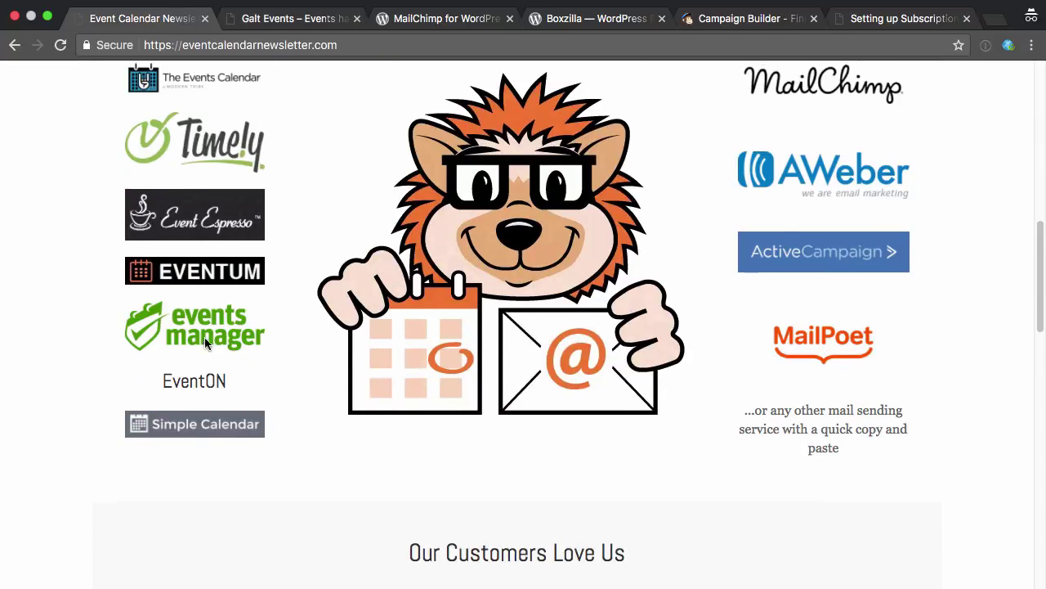
scroll(204, 337, up, 1)
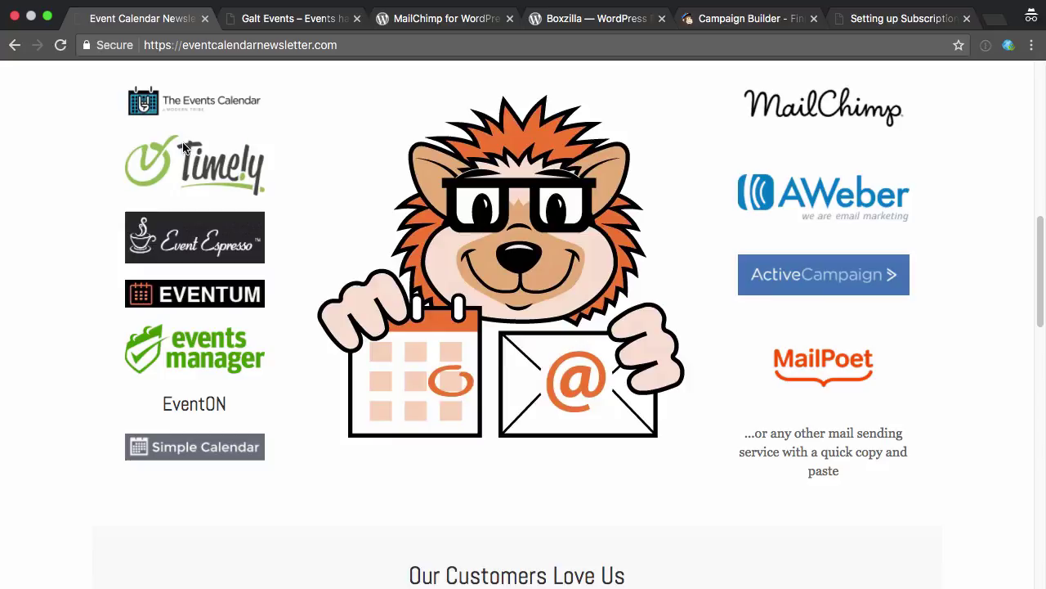
click(267, 24)
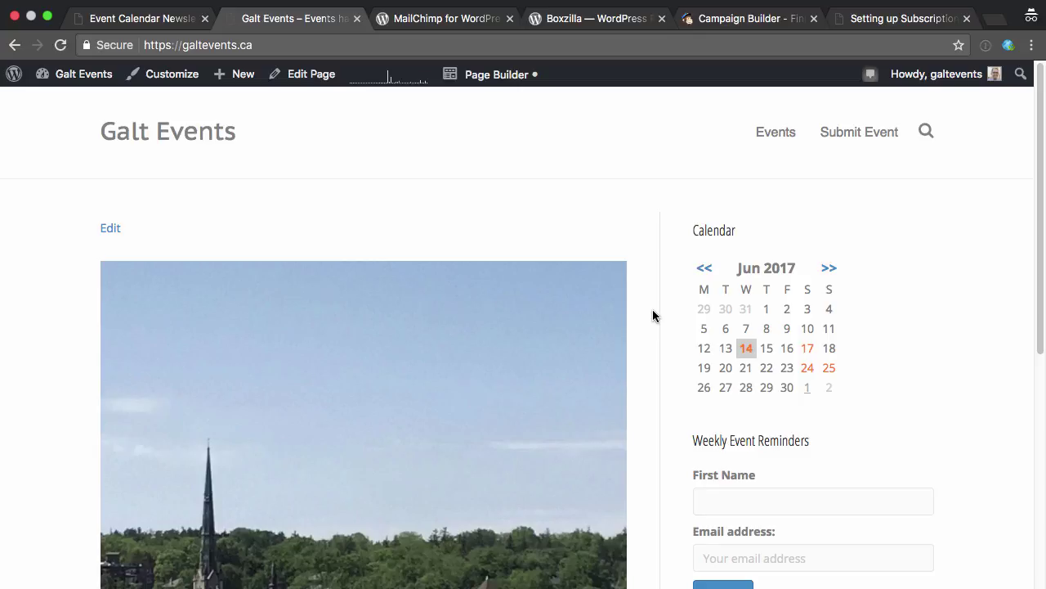
key(ctrl+shift+Tab)
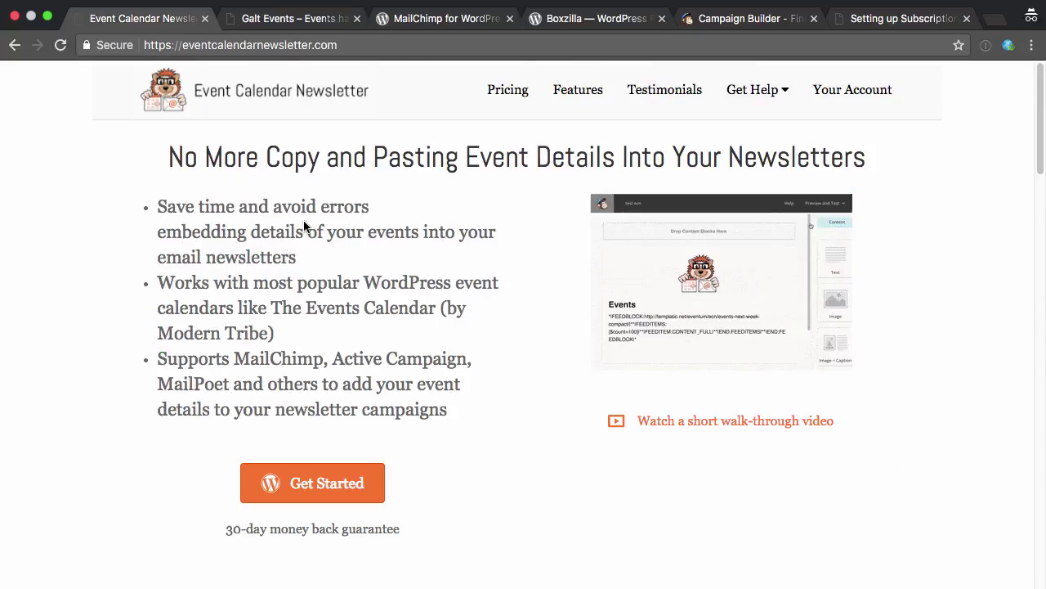